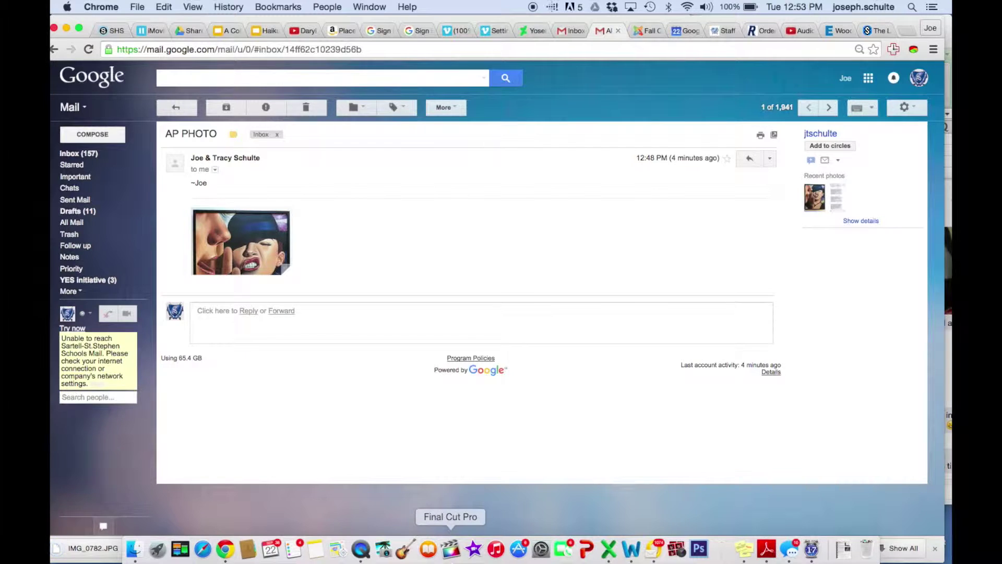
- Switch from Gmail to Photoshop, showing the Sabre Connections logo document
click(699, 548)
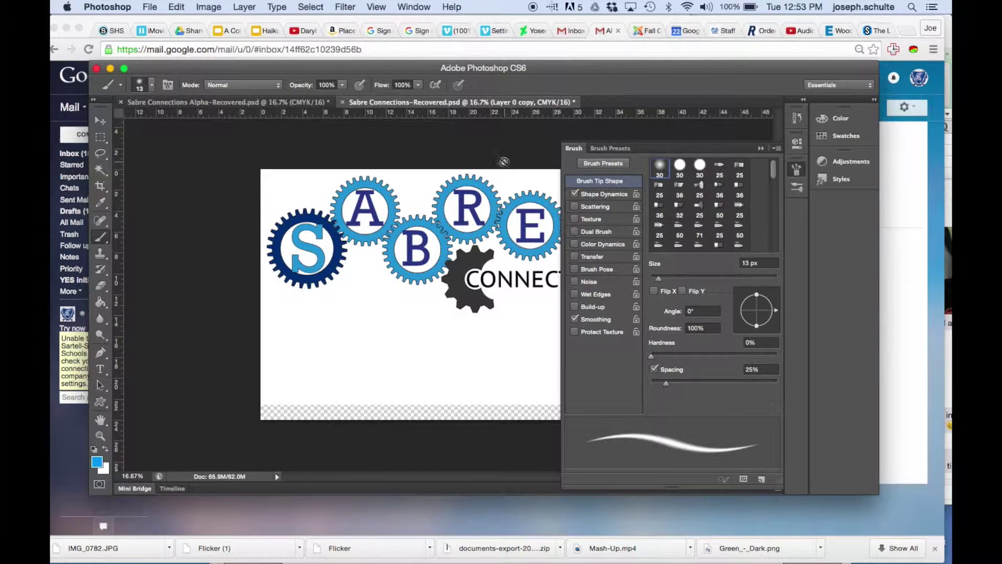
- Collapse the Brush panel, then preview and open IMG_0782.JPG from the Downloads folder
click(759, 148)
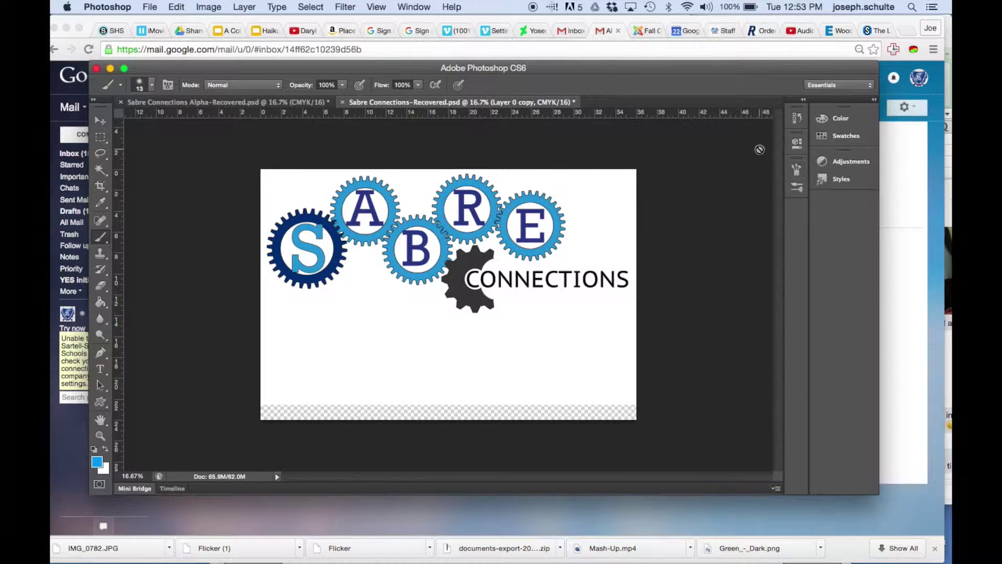
click(150, 7)
click(153, 34)
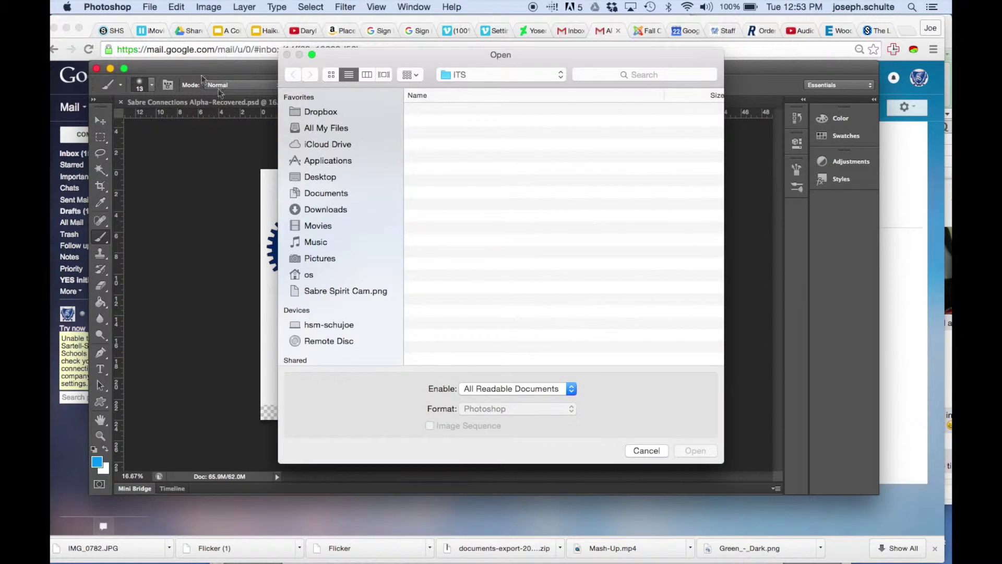
click(325, 212)
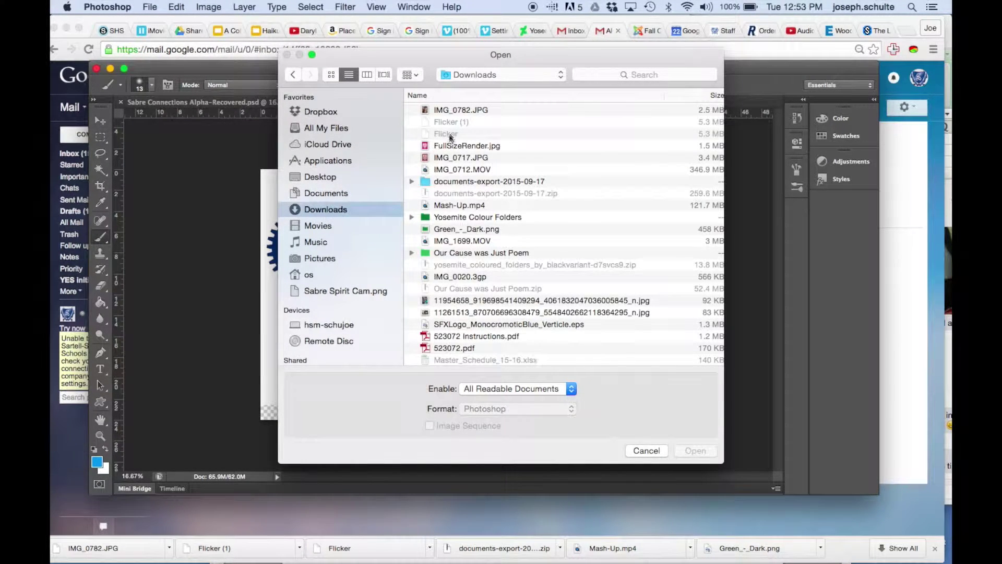
click(447, 111)
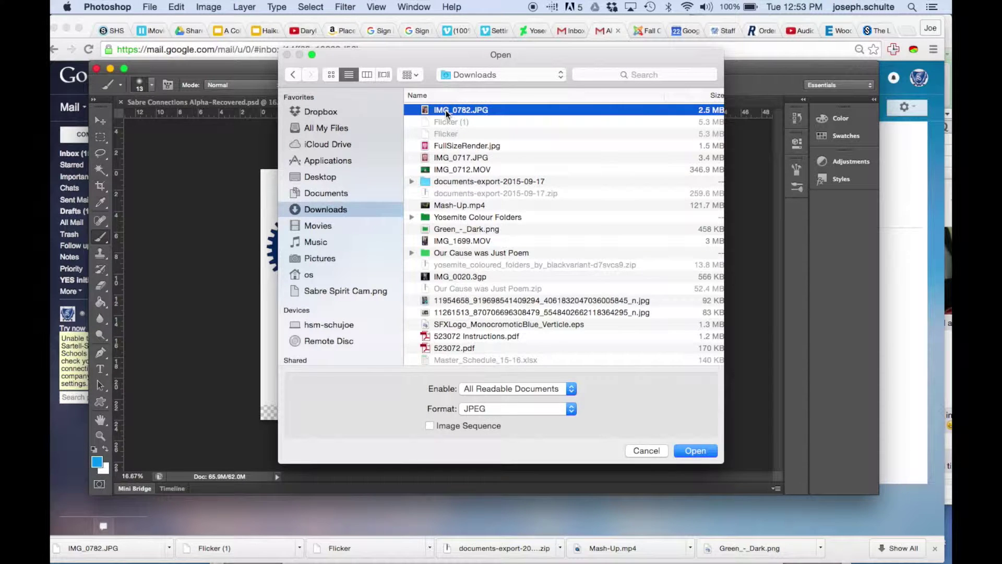
key(space)
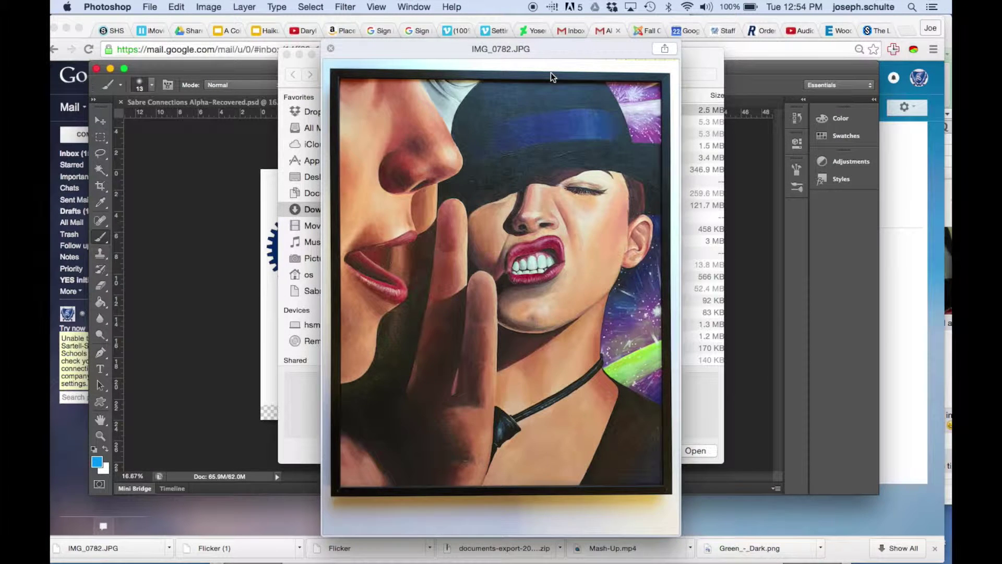
key(space)
key(Return)
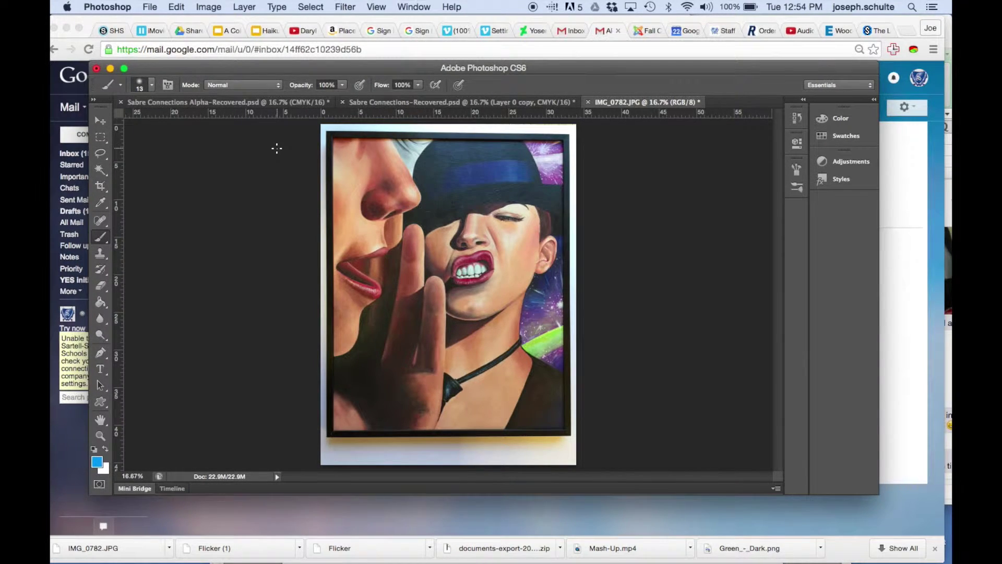
- Show the painting's Image Size (2448 × 3264 px, 72 ppi) with Constrain Proportions left on
click(209, 7)
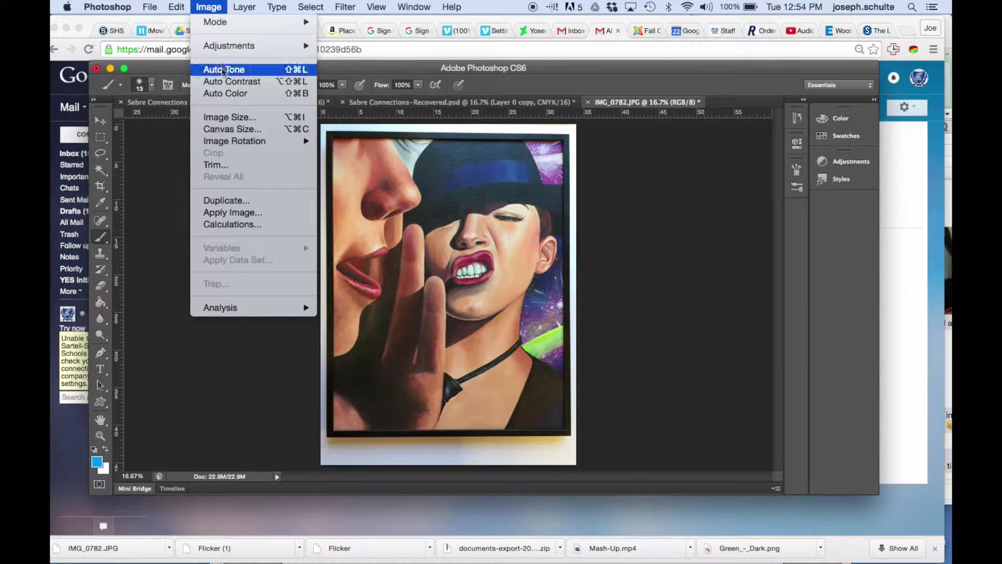
click(237, 115)
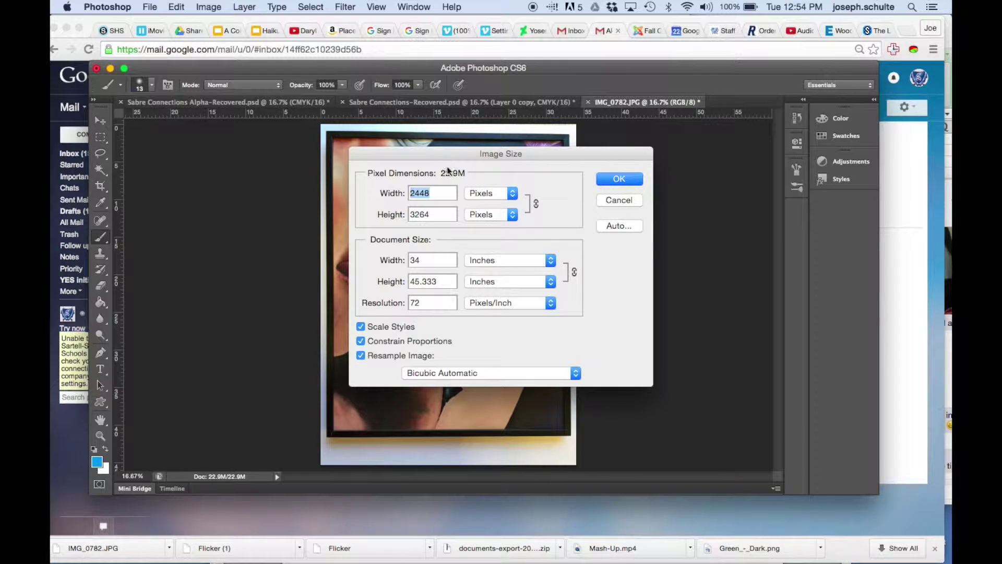
drag(436, 159, 593, 155)
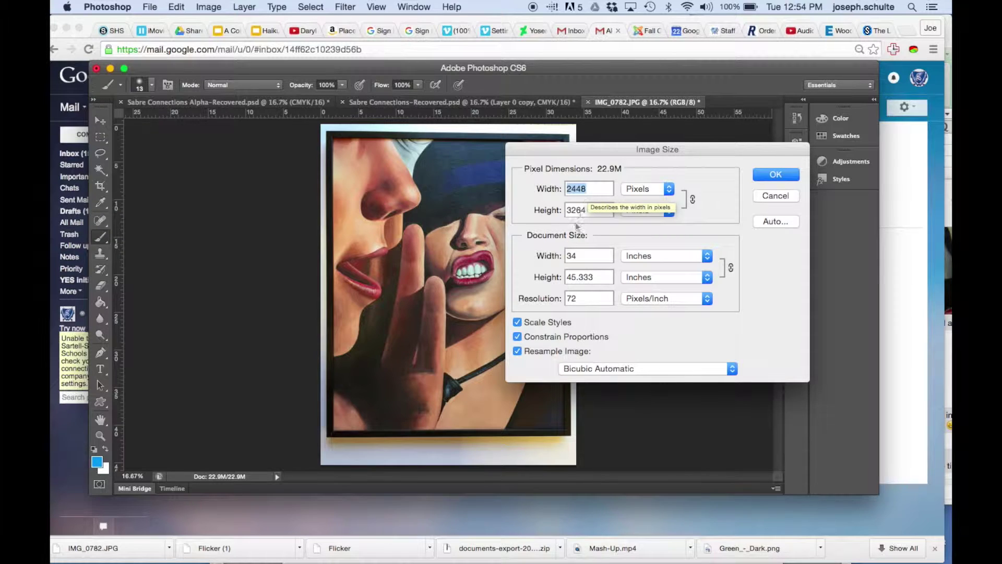
click(518, 336)
click(517, 337)
click(517, 336)
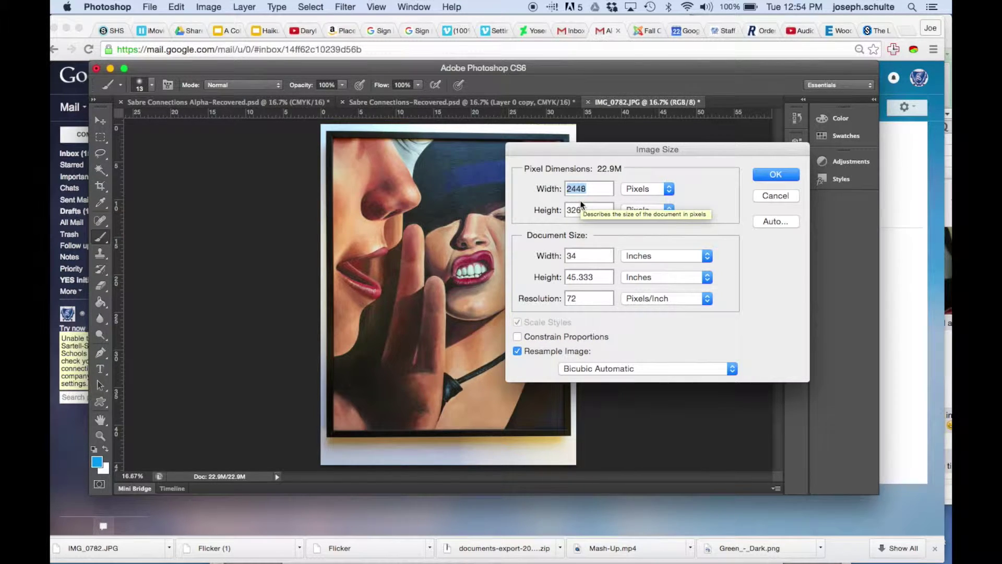
click(517, 336)
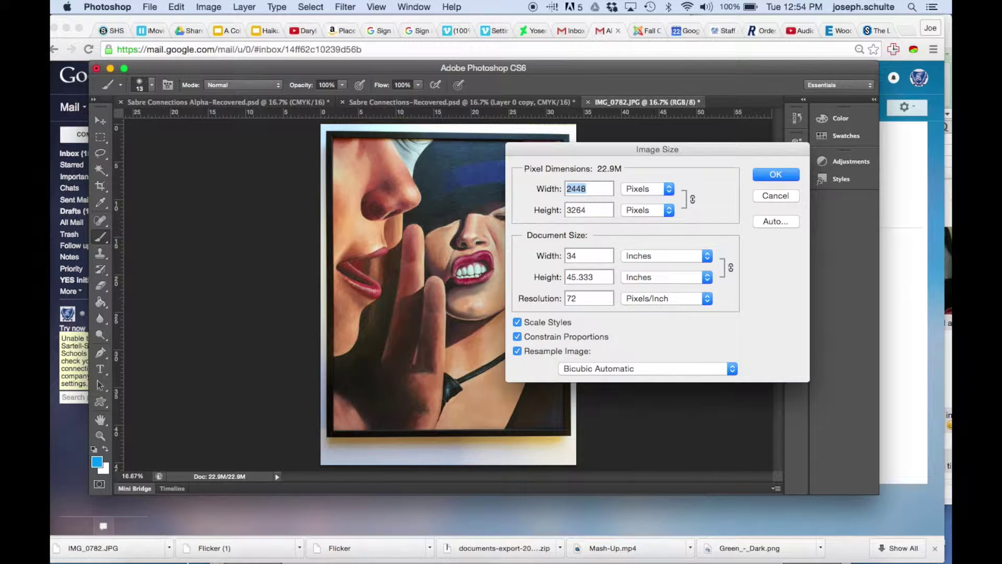
mouse_move(255, 556)
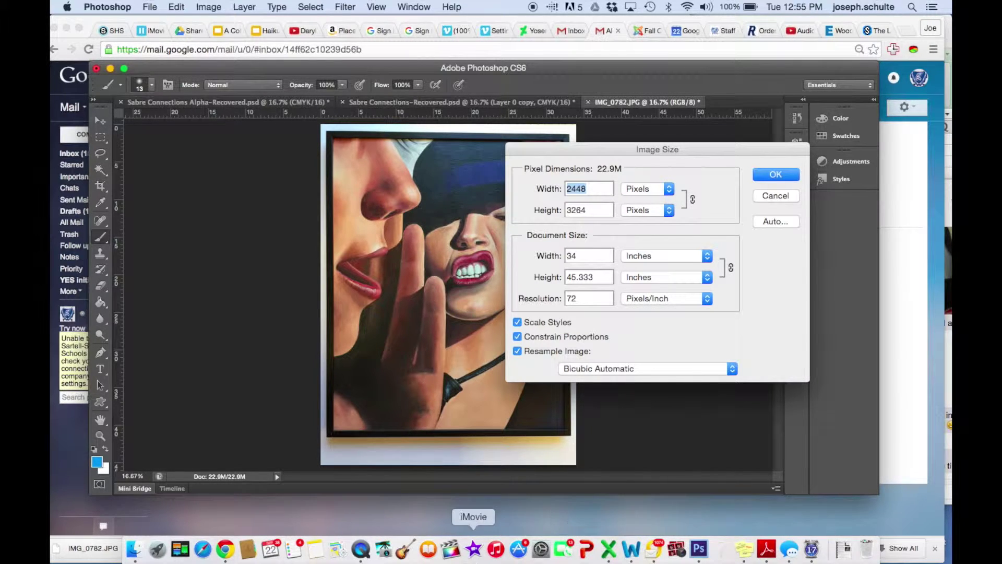
- Check the Stickies requirements note, then set the Image Size width to 530 px (height 707)
click(744, 548)
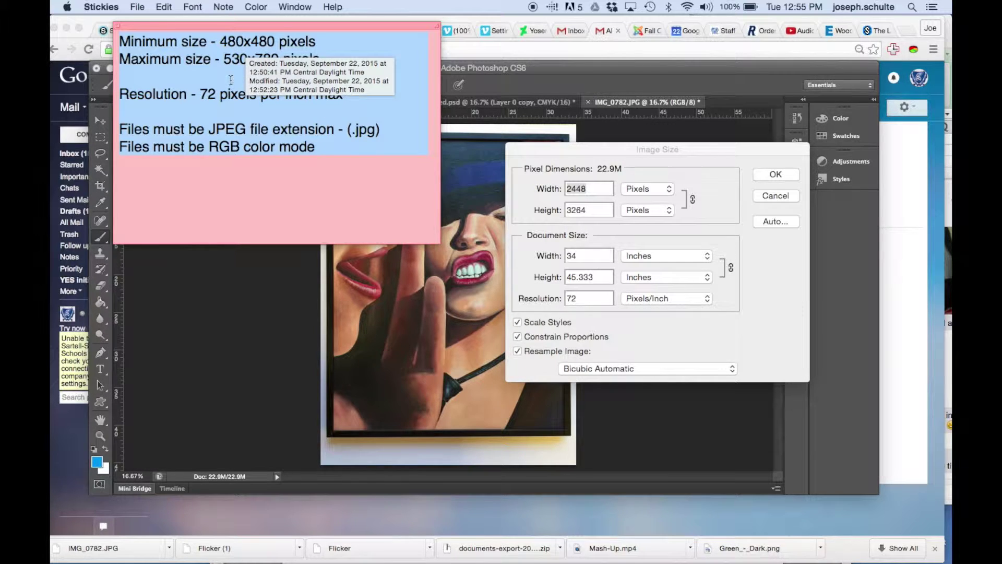
click(589, 196)
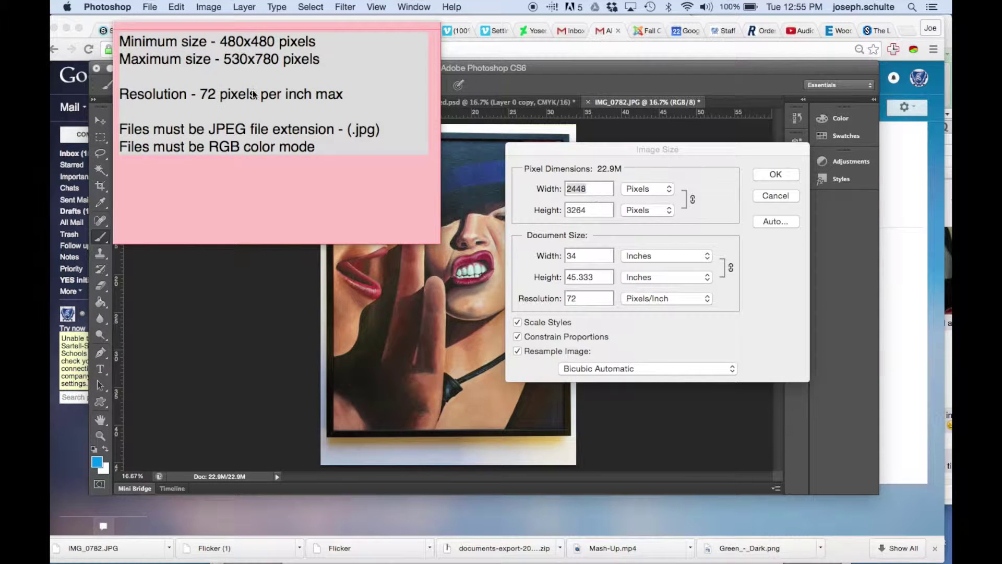
click(147, 27)
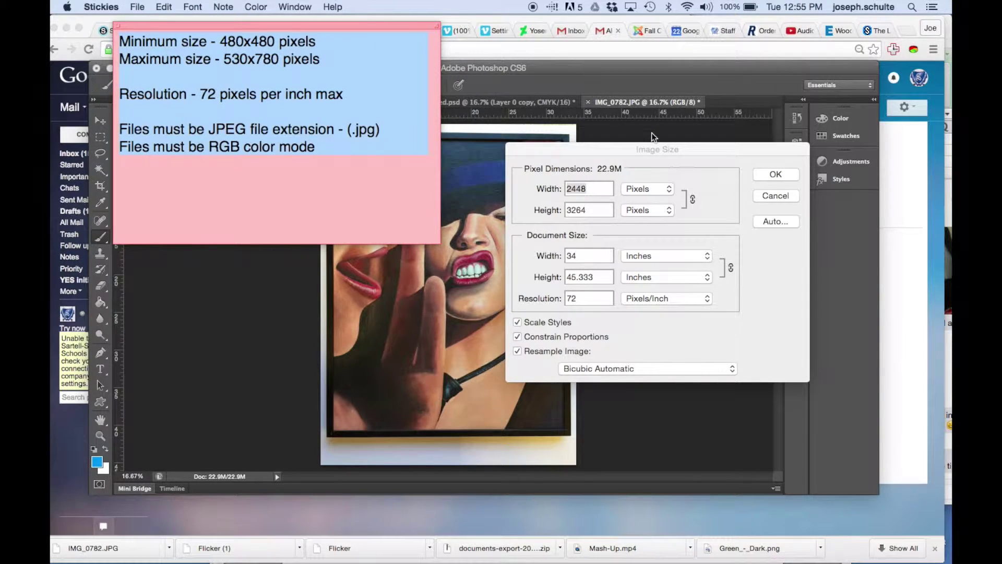
click(593, 172)
text(530)
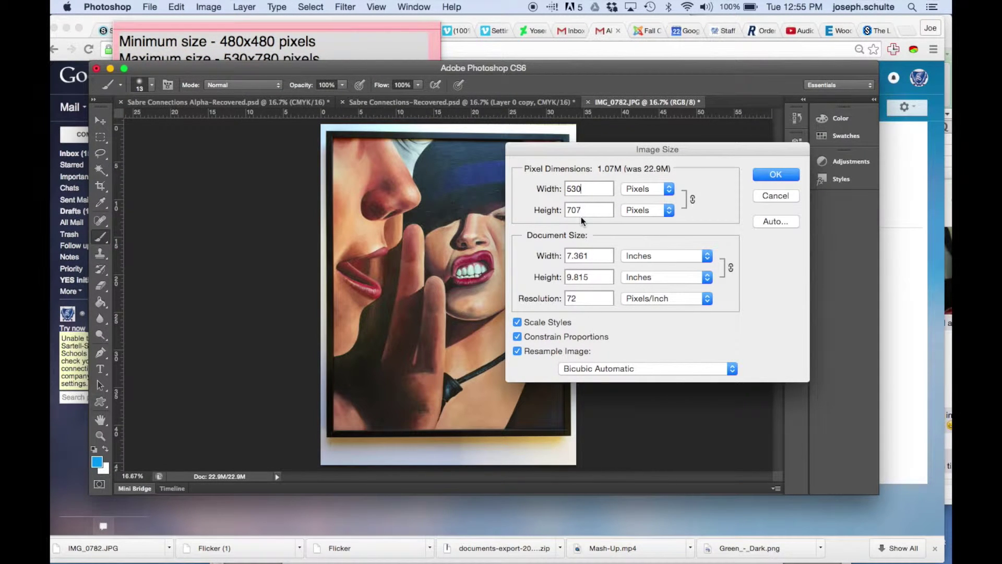
- Apply the 530 px resize, undo it, and zoom in on the full-size painting
click(772, 175)
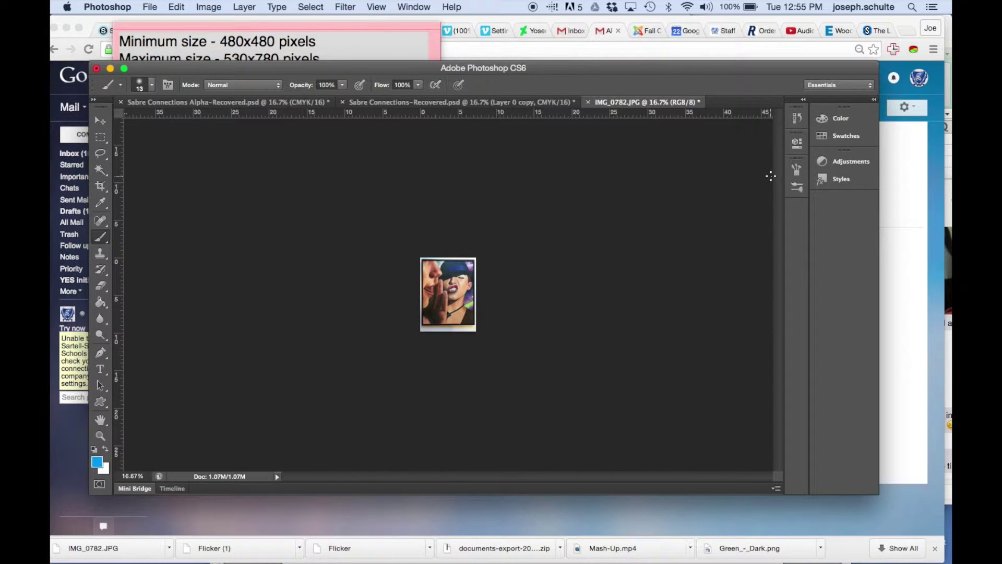
key(super+z)
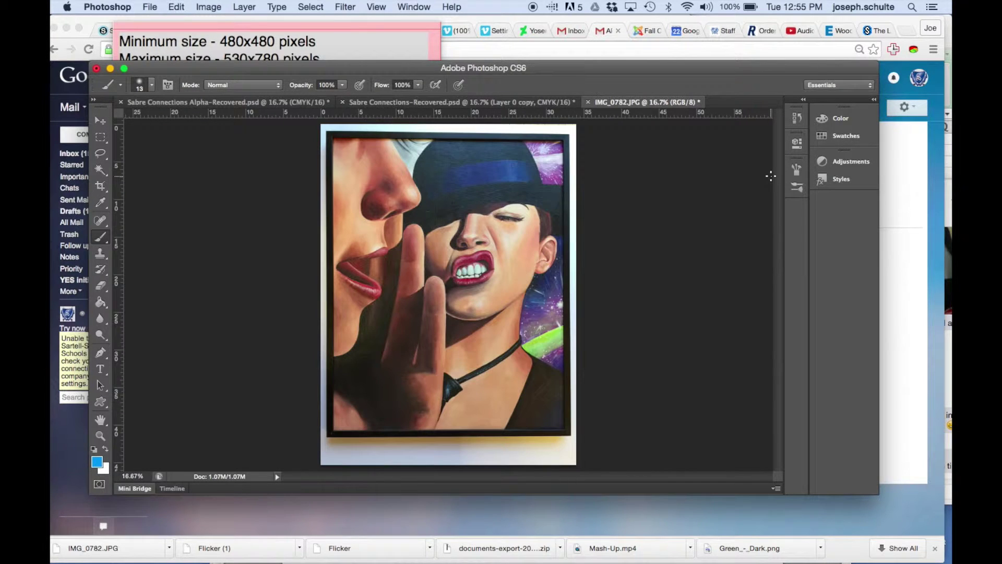
key(super+plus)
key(super+plus)
key(super+plus)
key(super+plus)
key(super+plus)
key(super+plus)
key(super+plus)
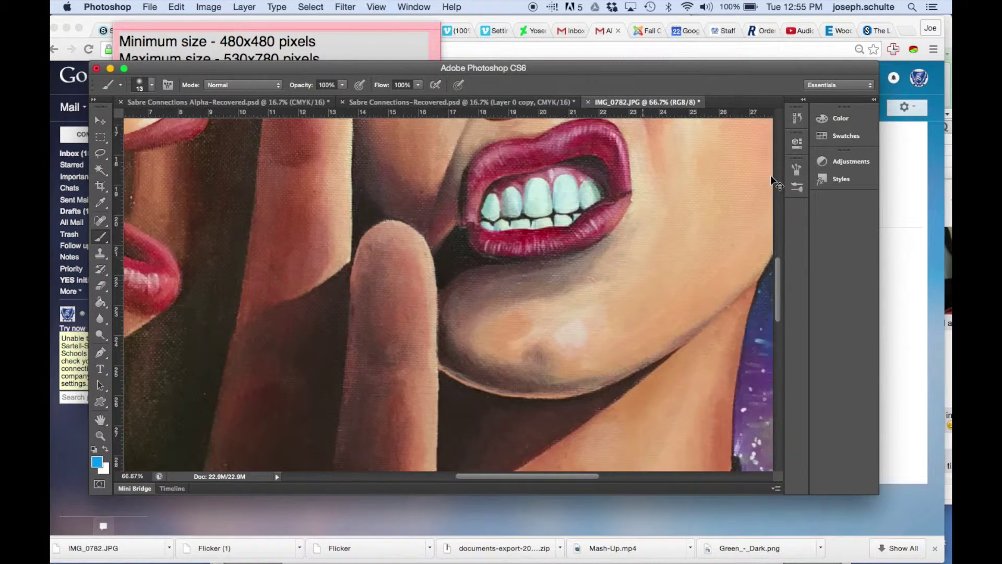
key(super+plus)
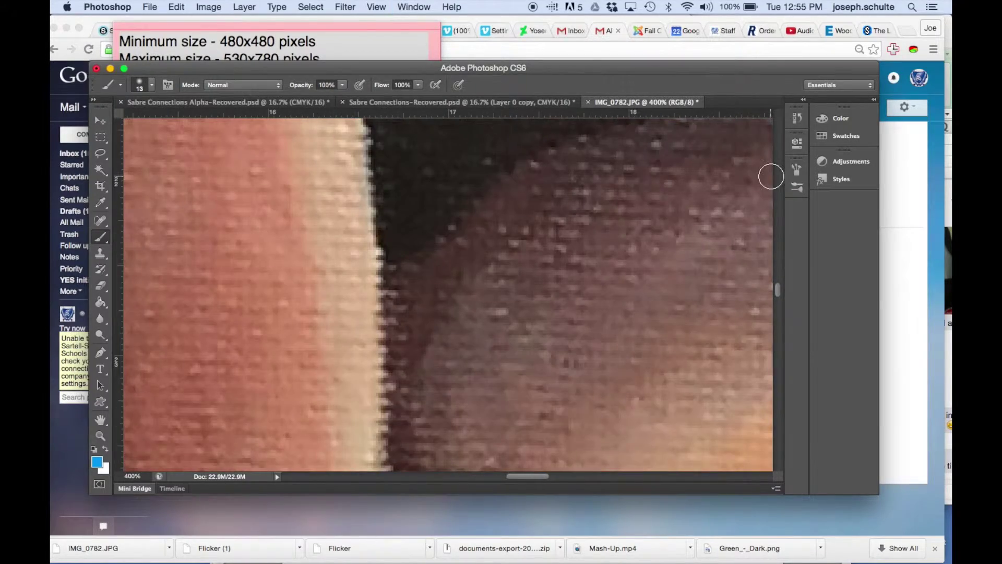
scroll(771, 175, up, 3)
scroll(770, 175, up, 5)
scroll(770, 176, right, 3)
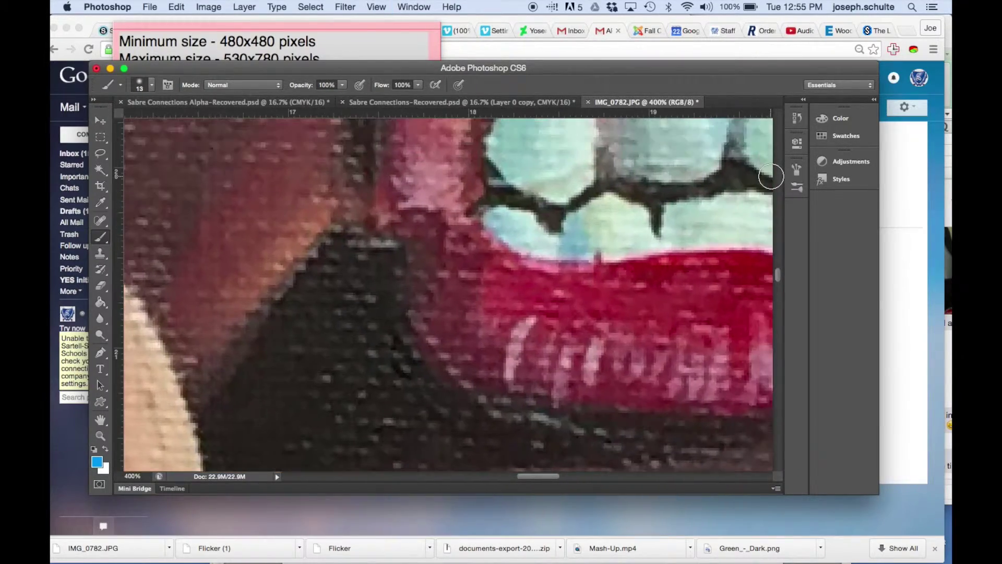
- Inspect the teeth and lips up close at full size, then zoom back out
key(super+plus)
key(super+plus)
key(super+plus)
key(super+plus)
key(super+plus)
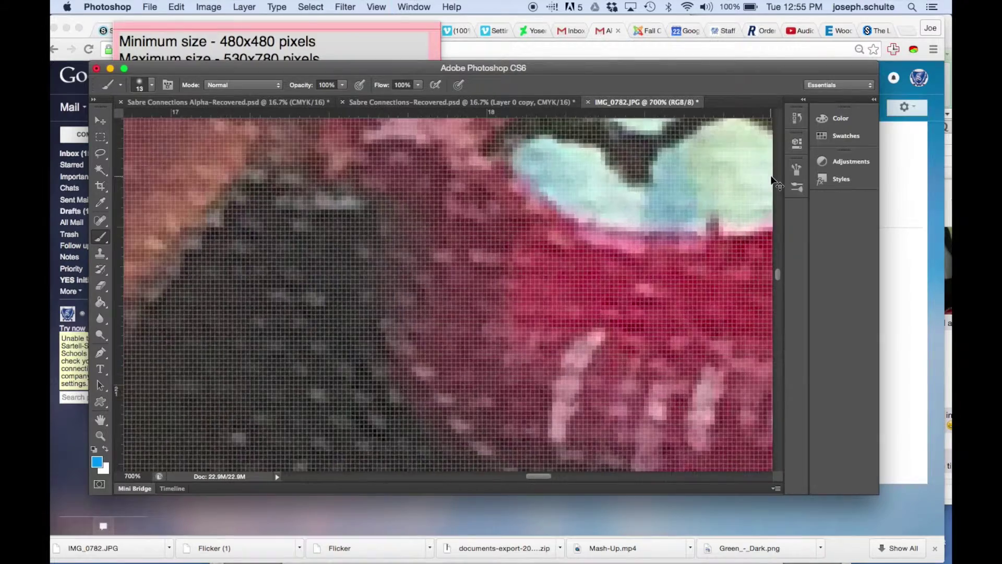
scroll(772, 180, up, 4)
scroll(772, 180, right, 5)
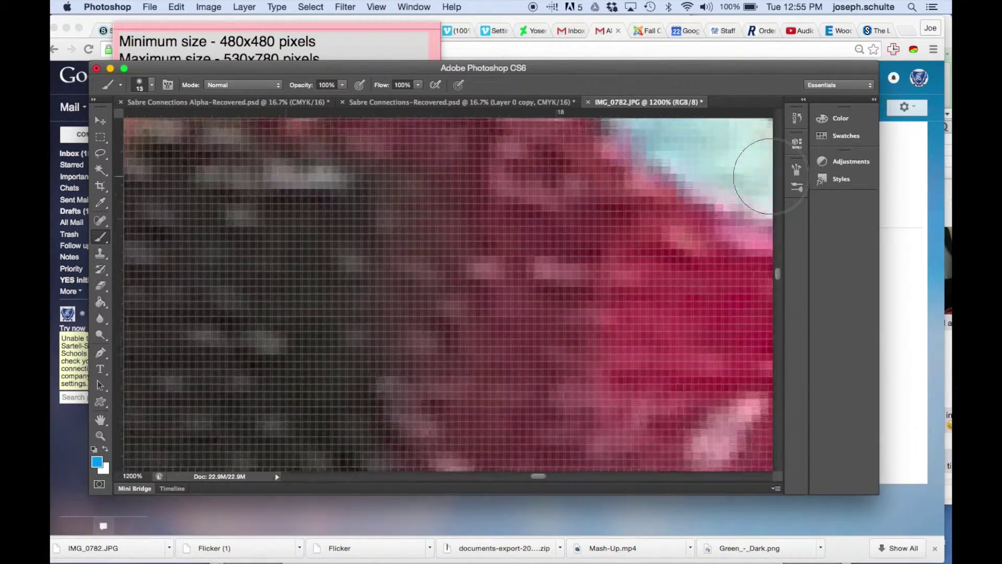
scroll(769, 176, up, 2)
scroll(770, 176, right, 2)
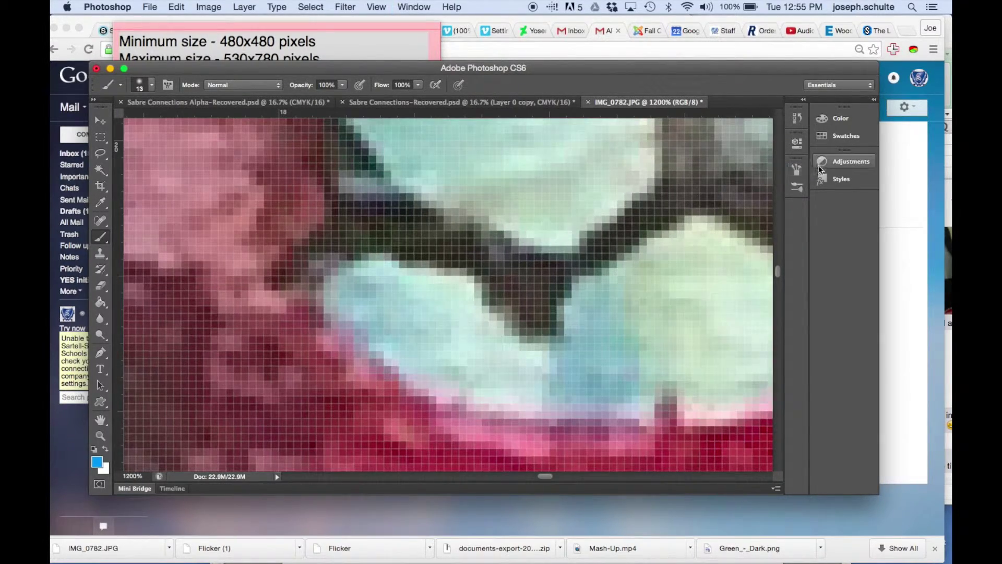
key(super+minus)
key(super+minus)
key(super+minus)
key(super+minus)
key(super+minus)
key(super+minus)
key(super+minus)
key(super+minus)
key(super+minus)
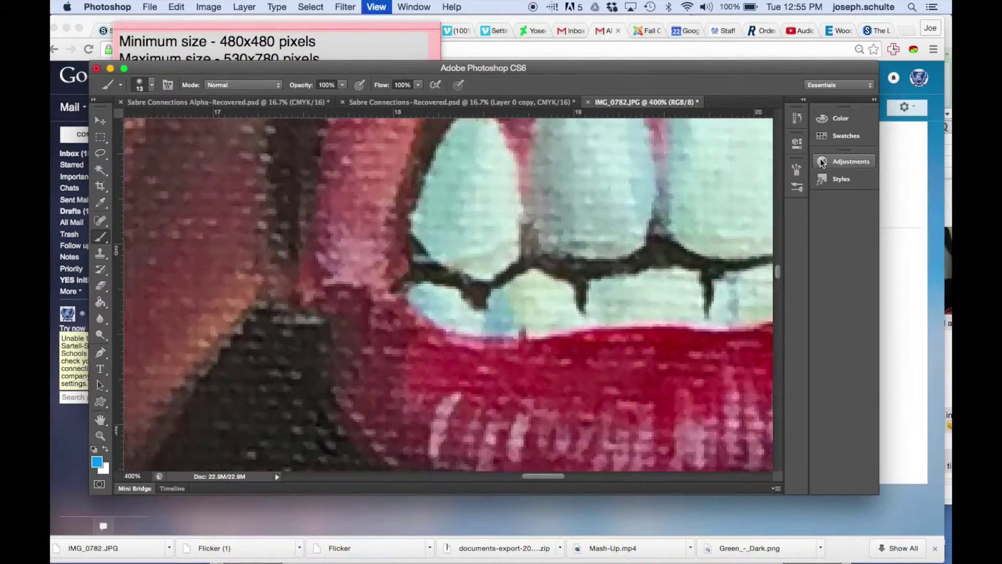
key(super+minus)
key(super+minus)
key(super+minus)
key(super+minus)
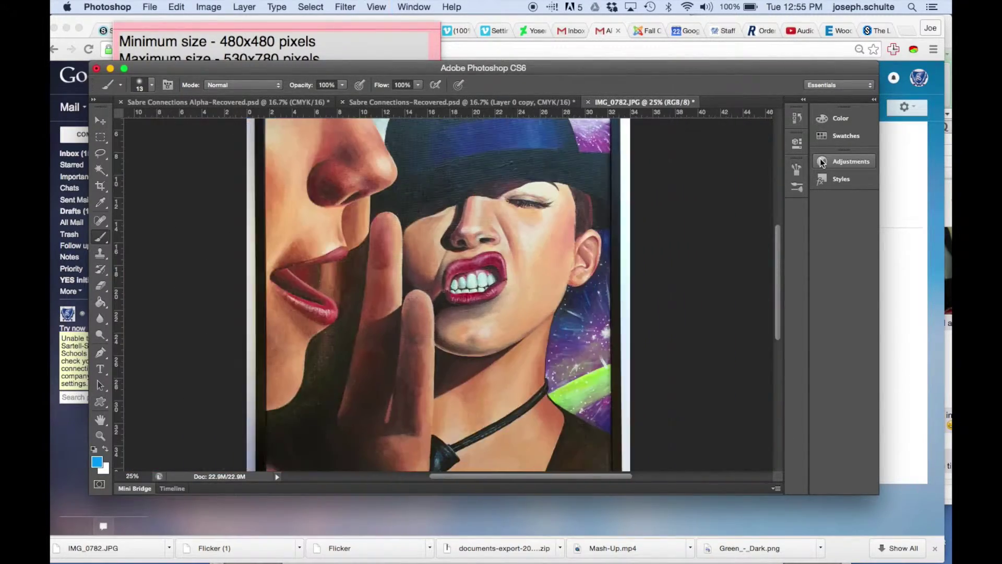
- Redo the Image Size reduction and zoom in to inspect the resized pixels
click(176, 7)
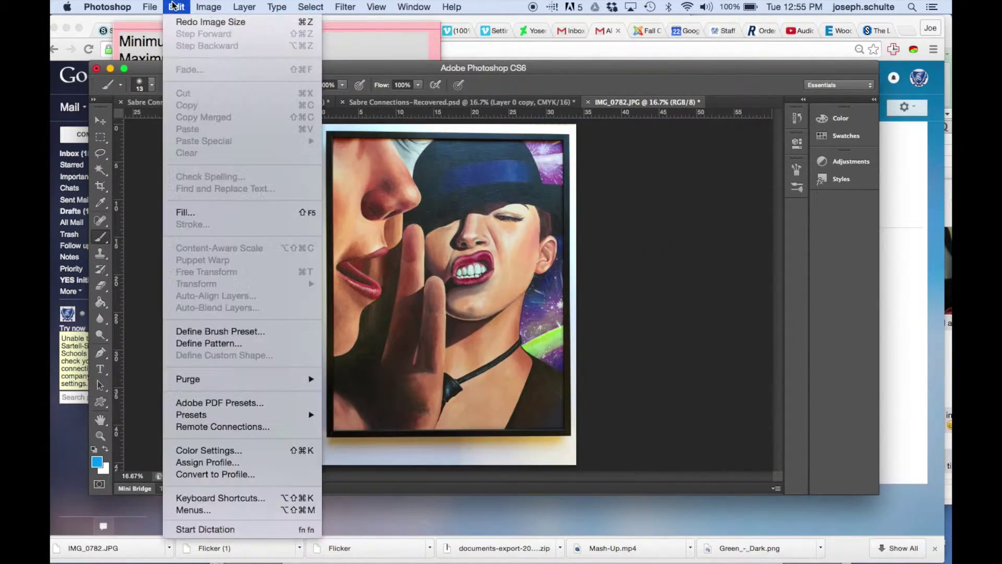
click(183, 23)
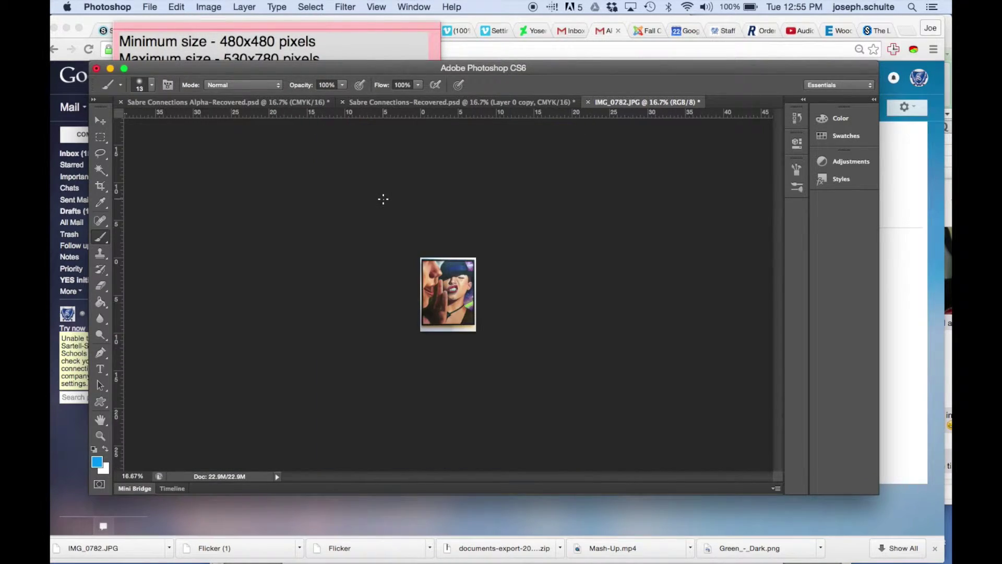
key(super+plus)
key(super+plus)
key(super+plus)
key(super+plus)
key(super+plus)
key(super+plus)
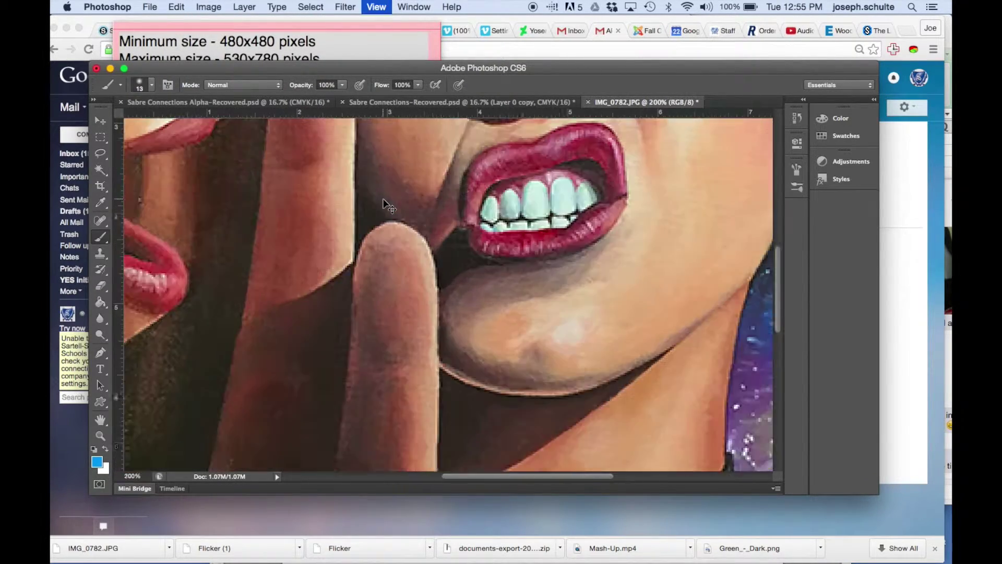
key(super+plus)
key(super+plus)
key(super+plus)
key(super+plus)
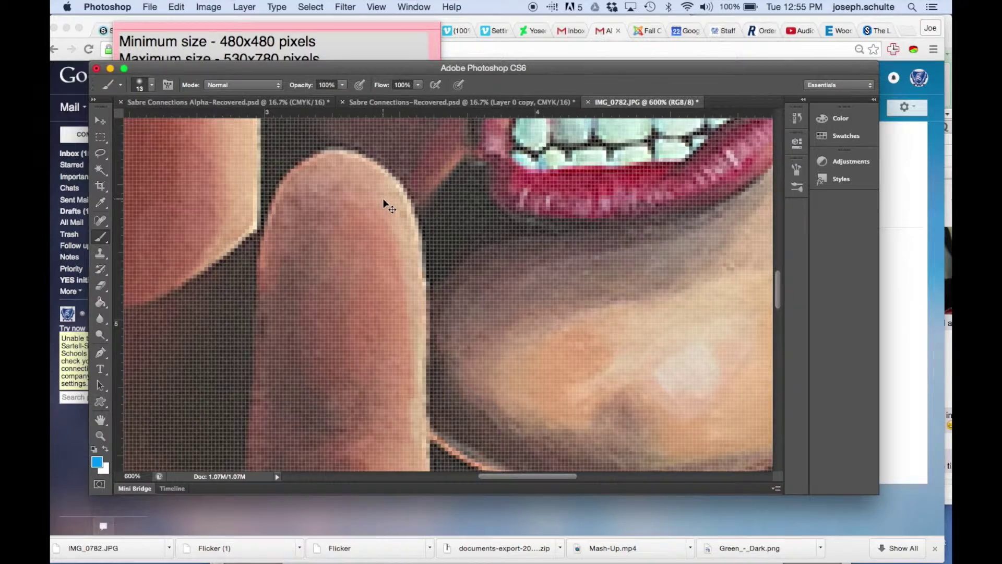
key(super+plus)
key(super+plus)
key(super+plus)
key(super+plus)
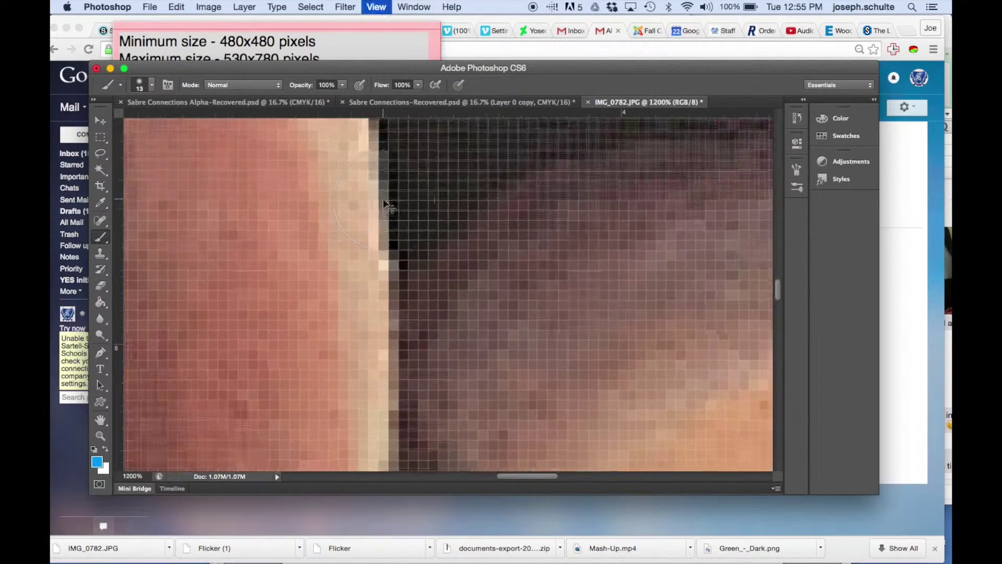
scroll(384, 199, right, 5)
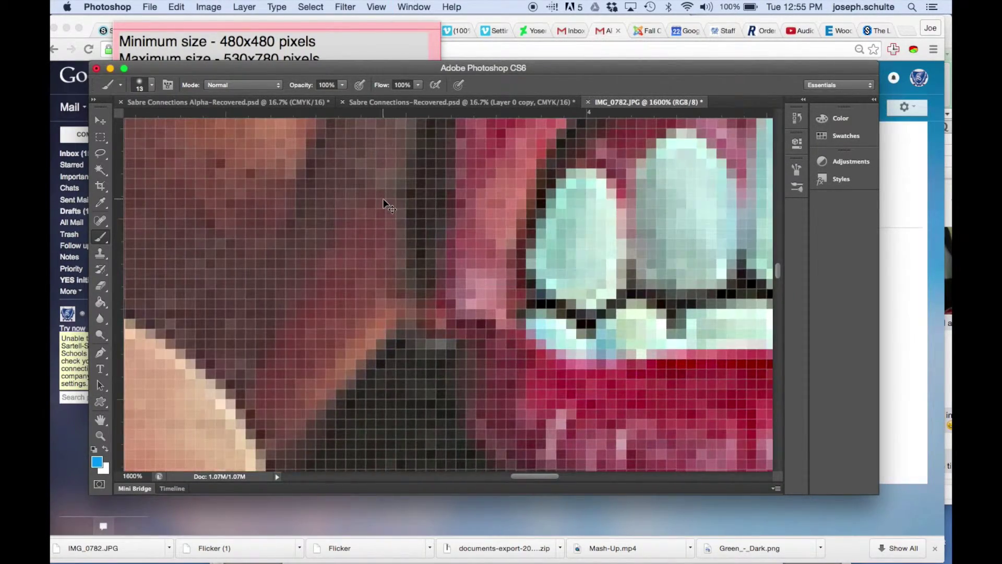
- Examine the teeth at 3200%, then zoom back out to view the painting at 100%
key(super+plus)
scroll(381, 196, right, 5)
scroll(365, 198, down, 2)
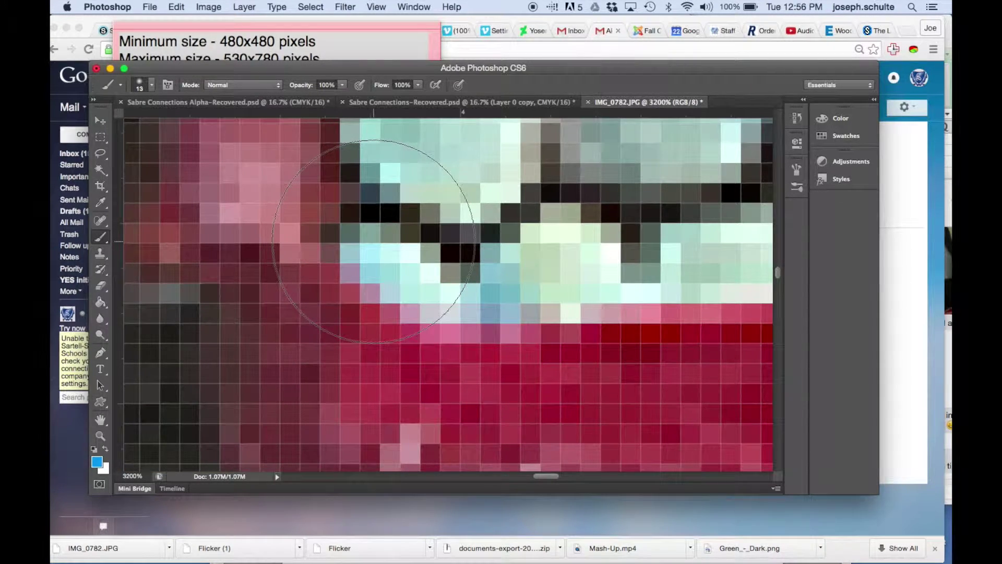
key(super+minus)
key(super+minus)
key(super+minus)
key(super+minus)
key(super+minus)
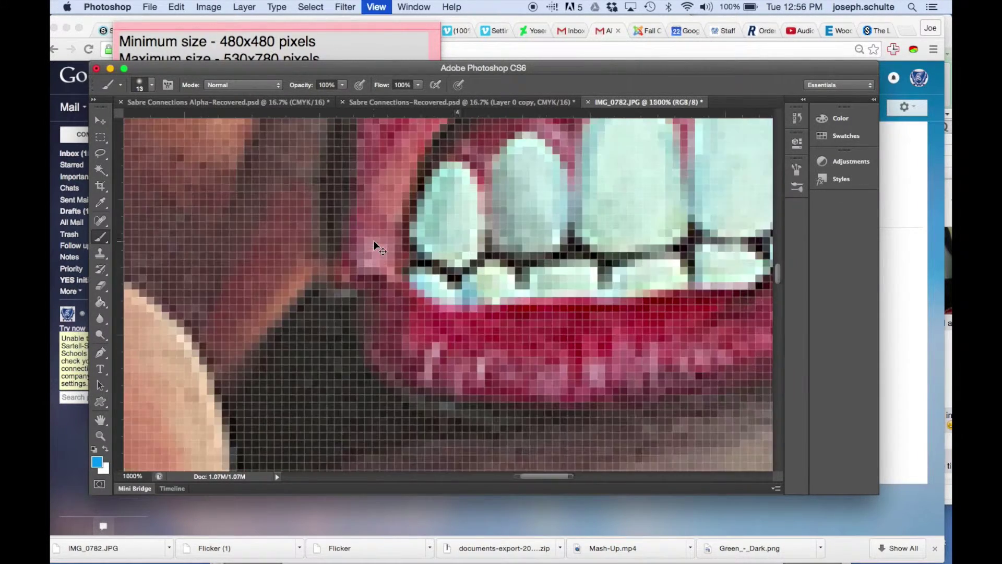
key(super+minus)
key(super+minus)
key(super+minus)
key(super+minus)
key(super+minus)
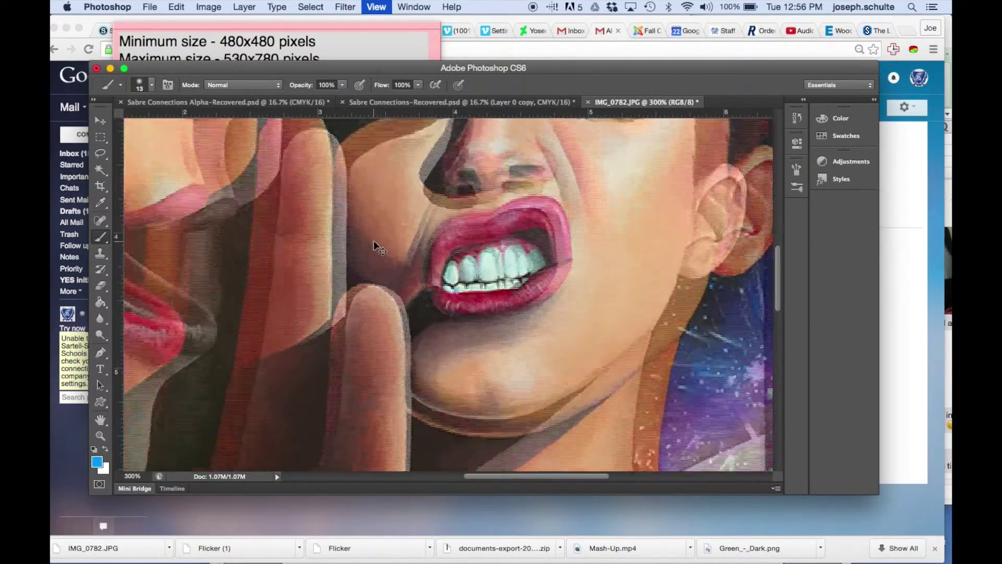
key(super+minus)
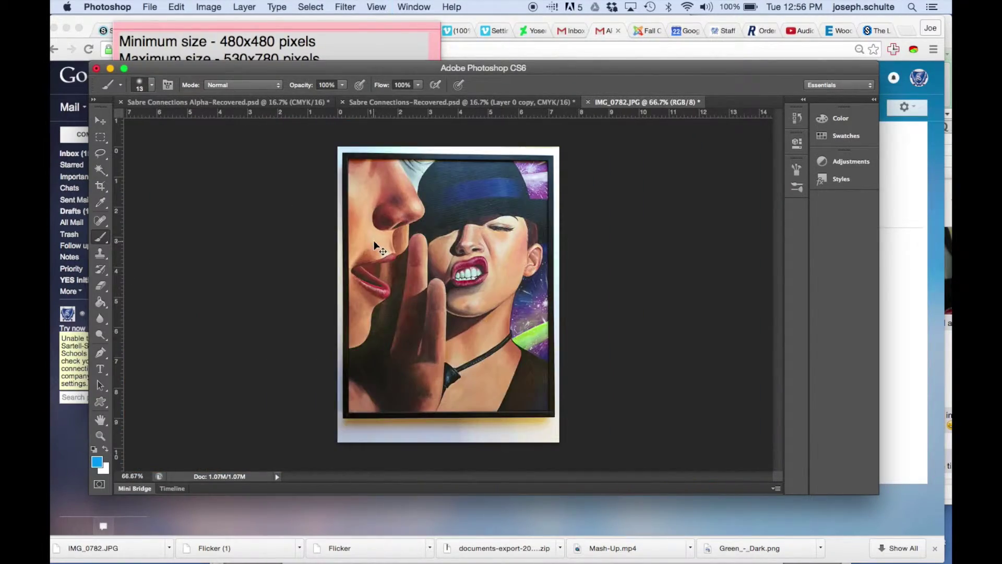
key(super+plus)
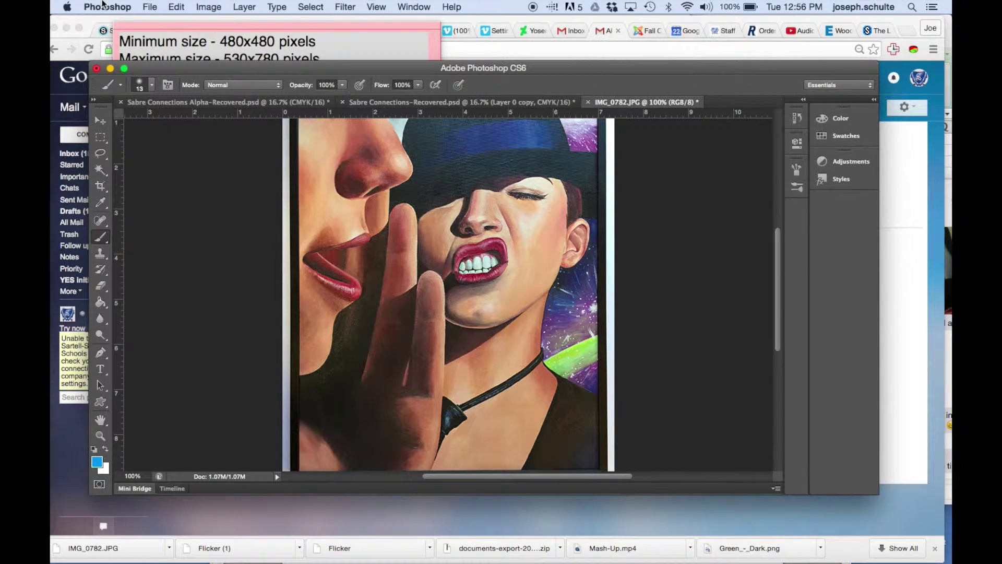
click(150, 7)
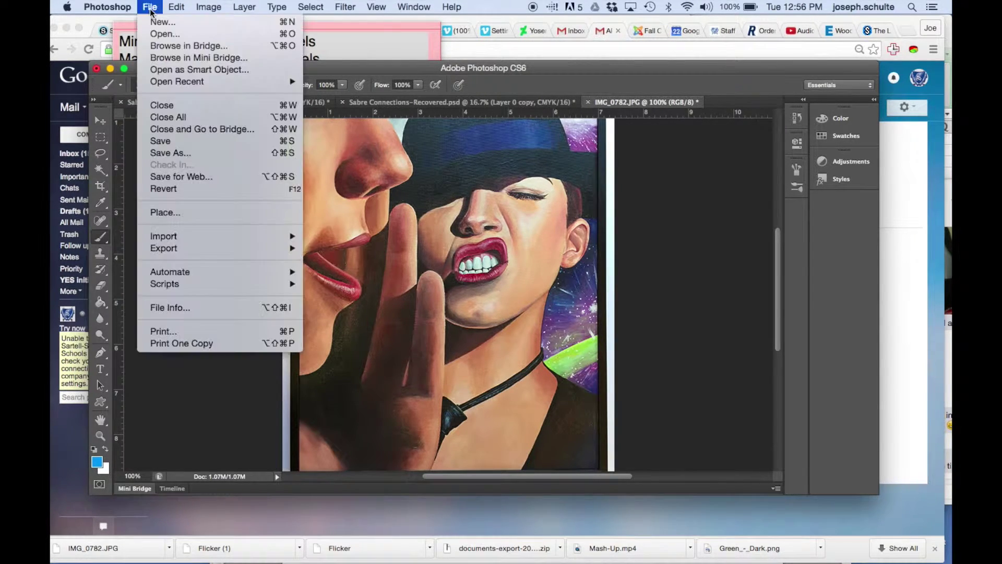
click(190, 180)
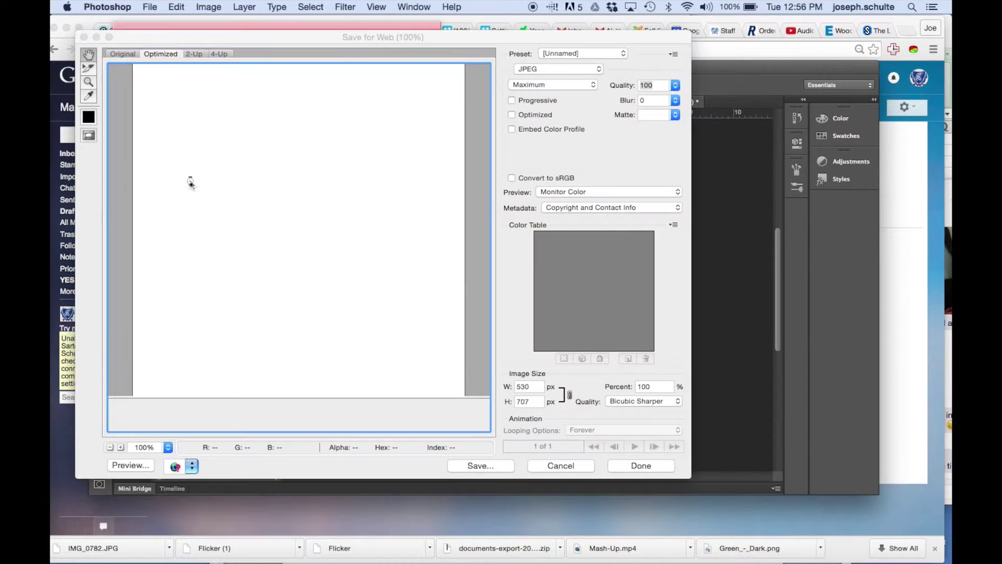
click(541, 68)
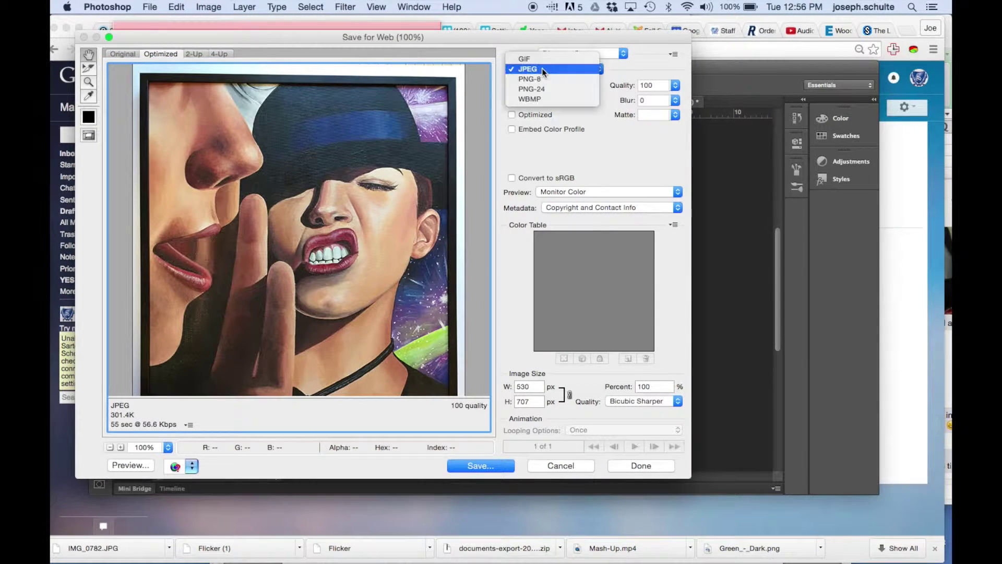
click(542, 68)
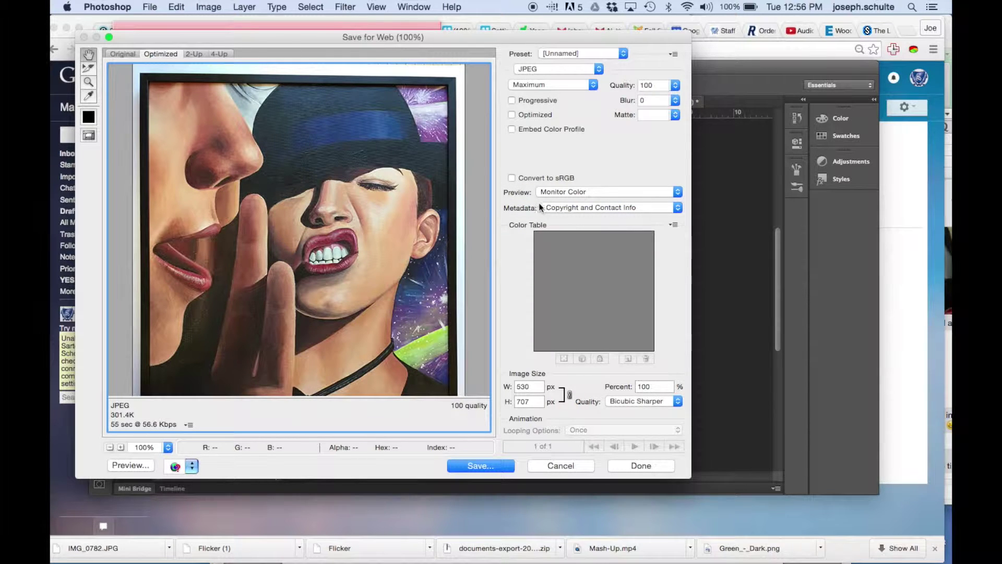
click(574, 465)
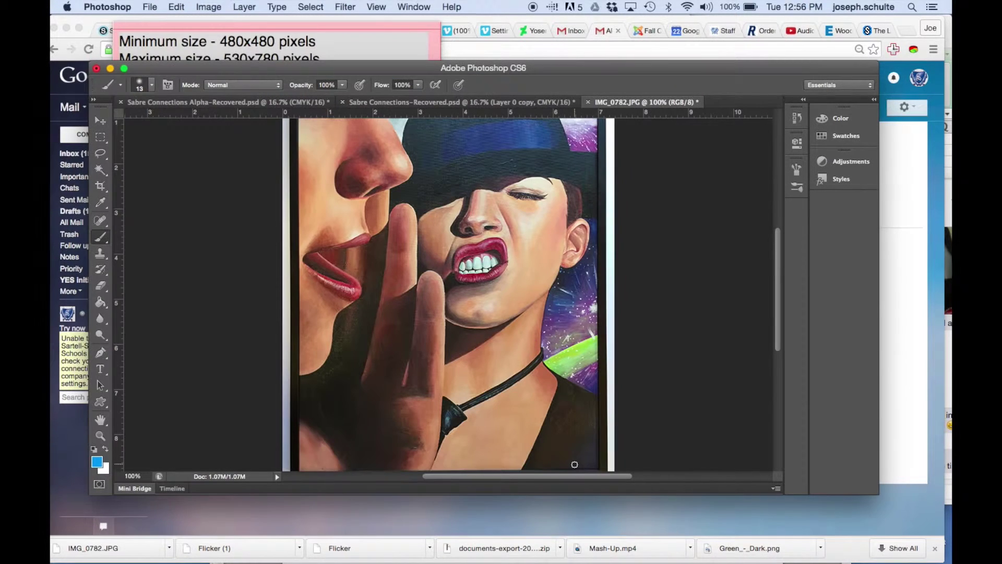
- Cancel Save for Web and confirm under Image > Mode that the artwork is RGB Color
click(212, 8)
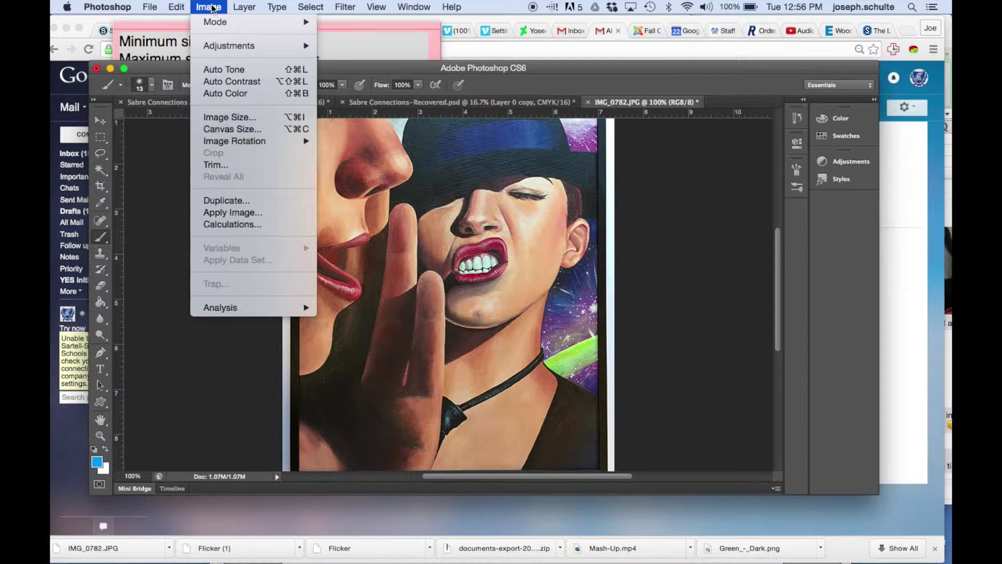
mouse_move(217, 24)
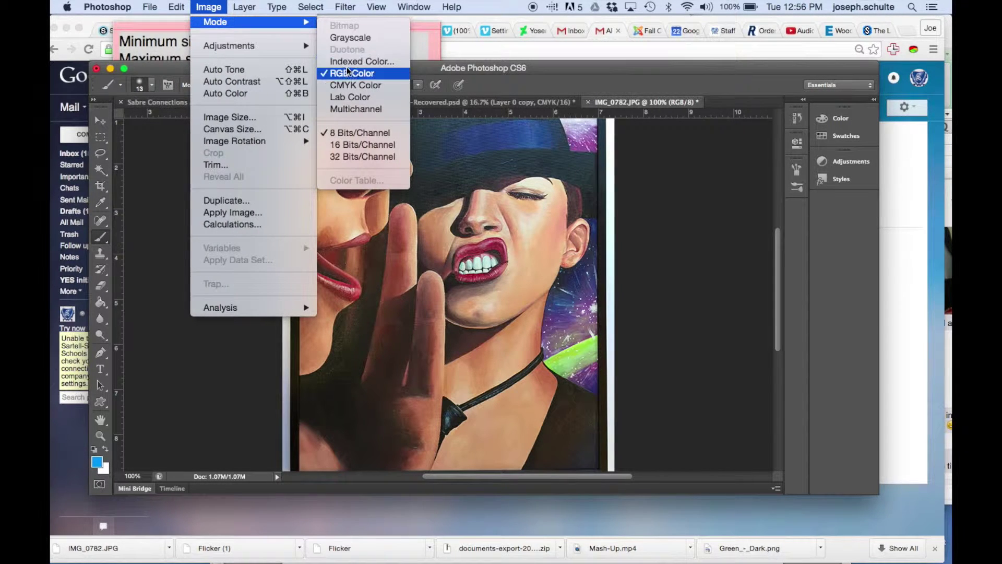
mouse_move(219, 22)
click(218, 7)
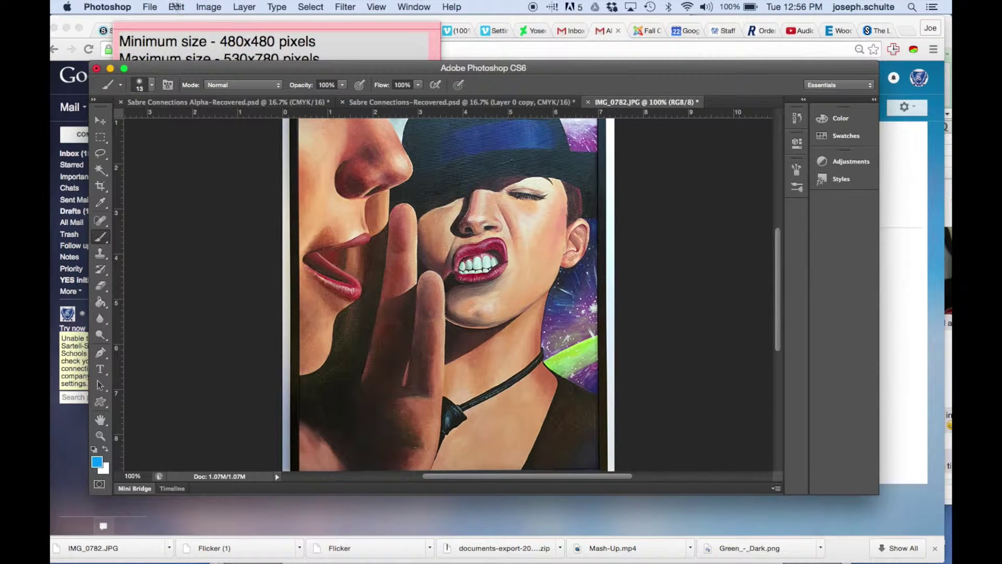
- Export via Save for Web as JPEG Maximum, quality 100, at 530 × 707 px
click(158, 6)
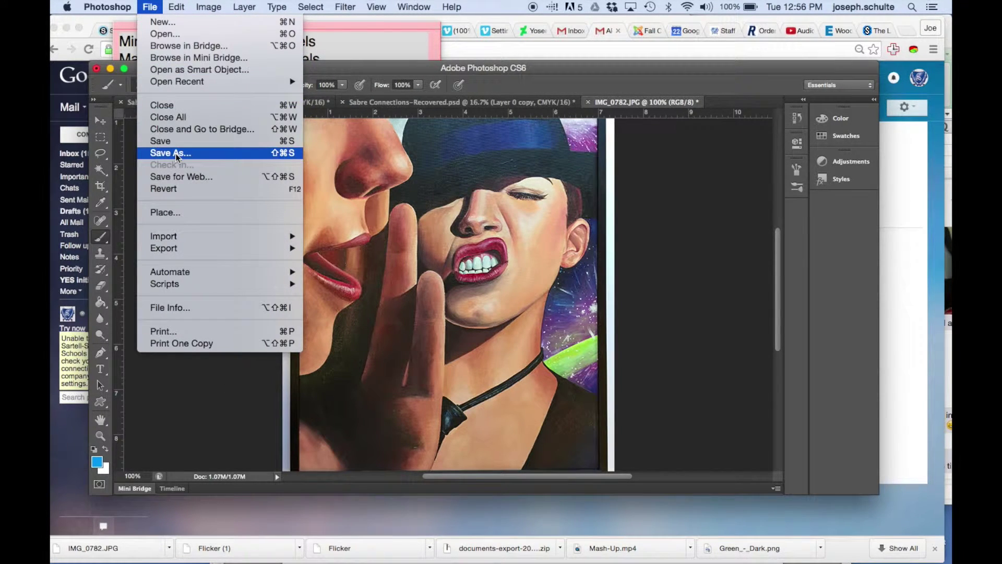
click(180, 177)
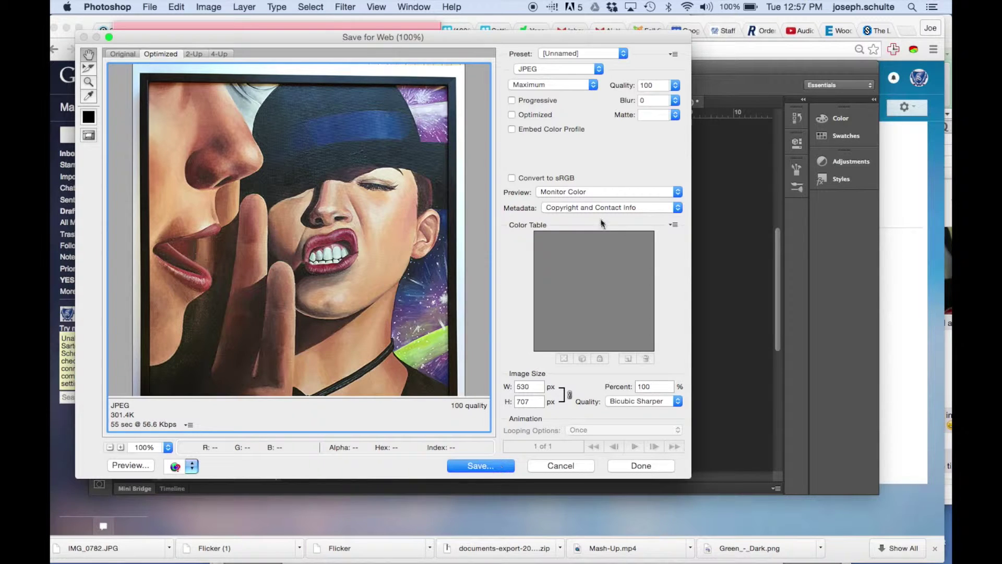
click(576, 83)
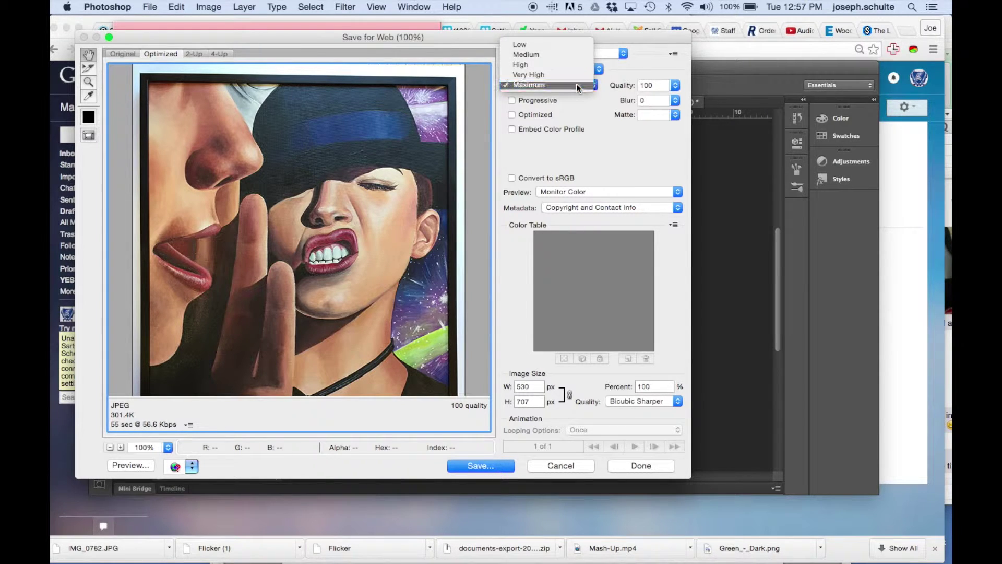
click(572, 126)
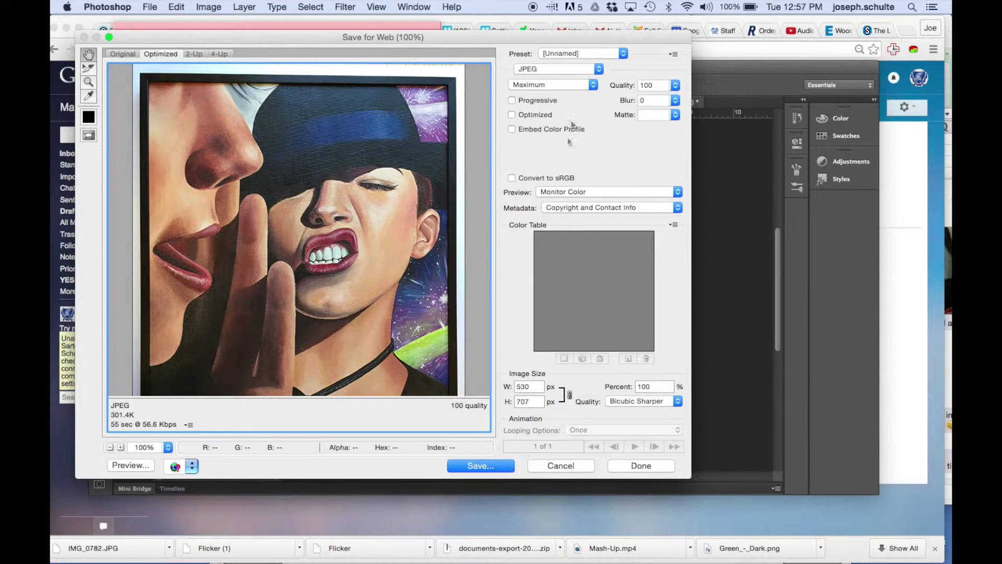
click(478, 466)
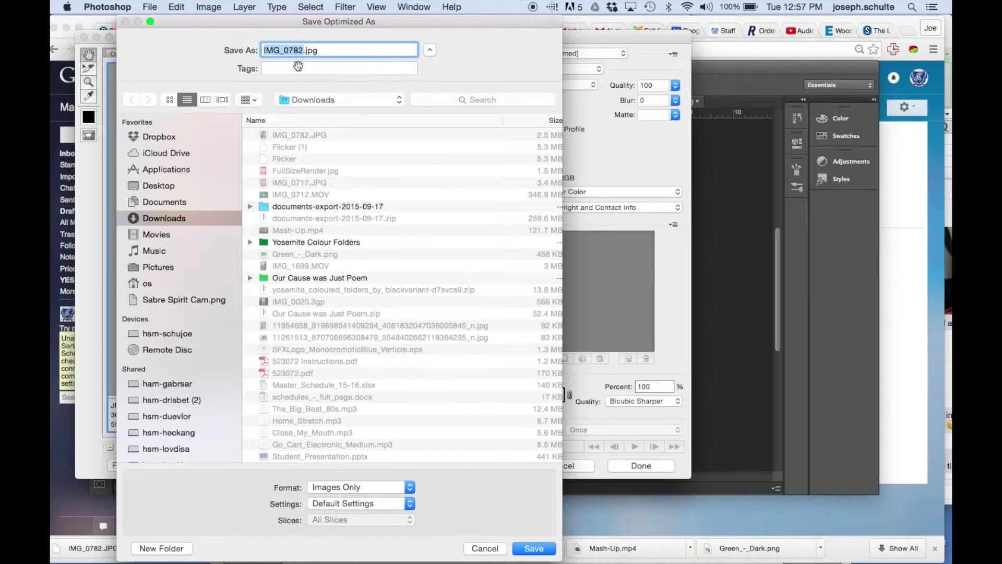
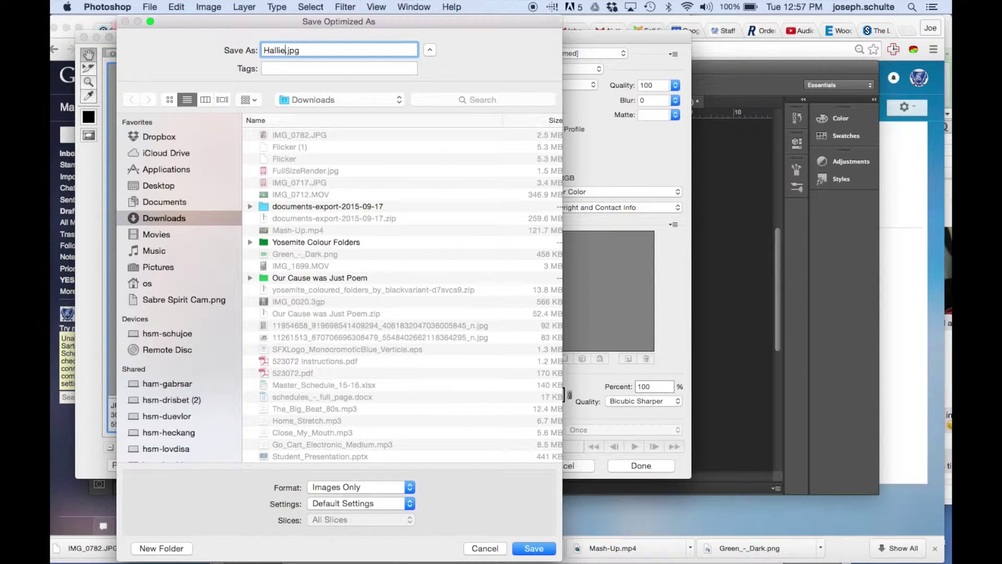
- Save the JPEG under the student's name in a new Pictures folder, 'AP Studio Art portfolio'
text(dio Art)
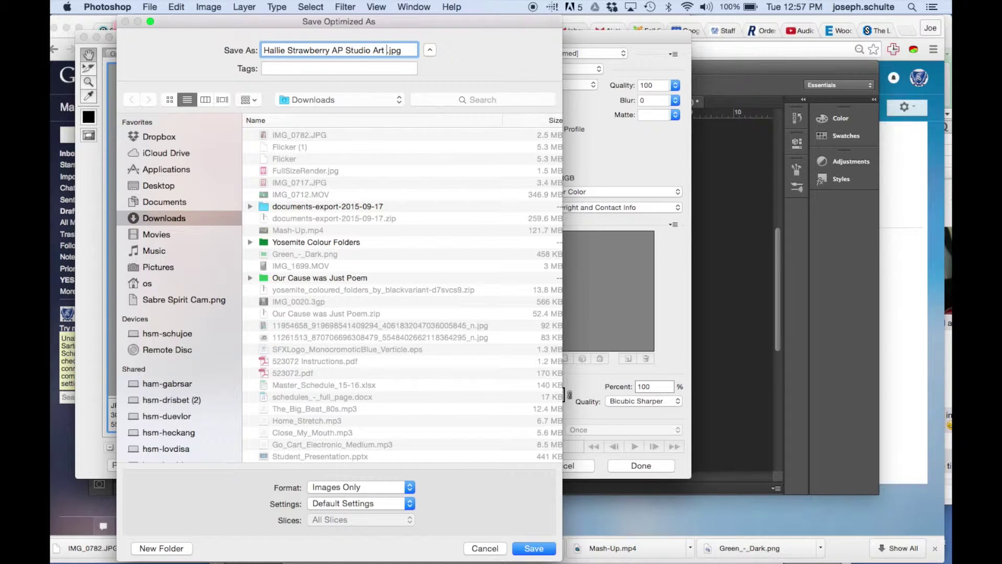
text( portfolio1)
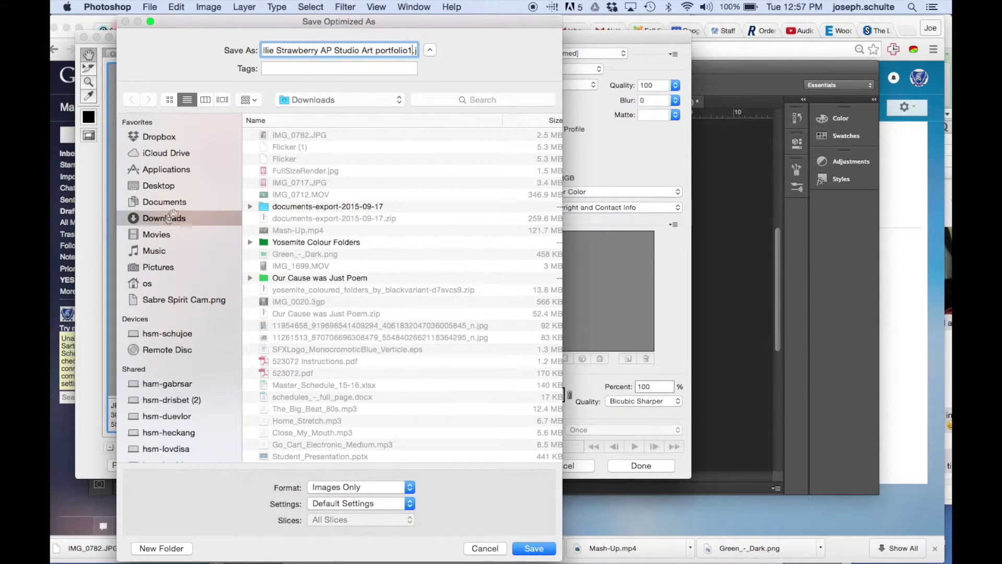
click(152, 267)
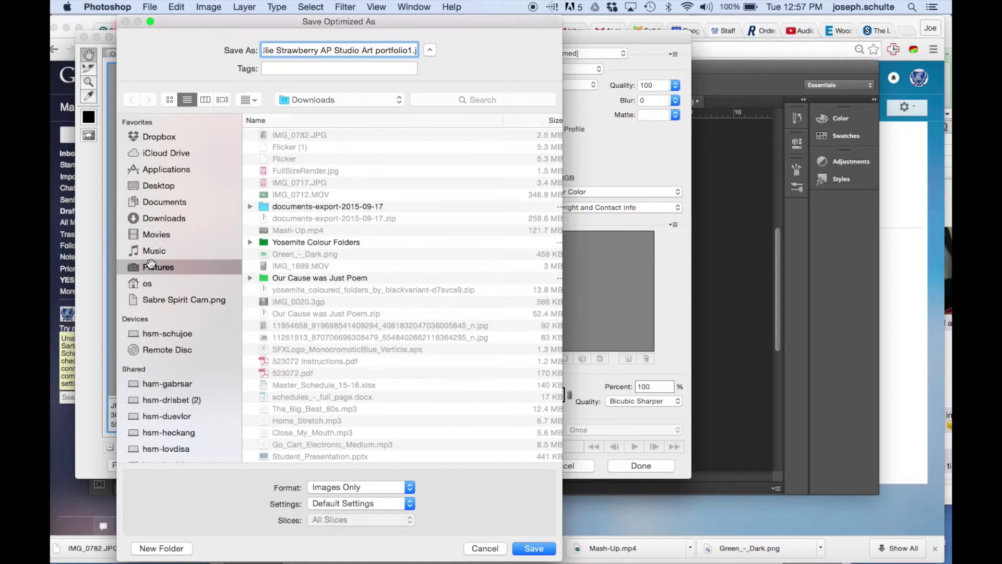
click(161, 548)
text(AP Studio Art p)
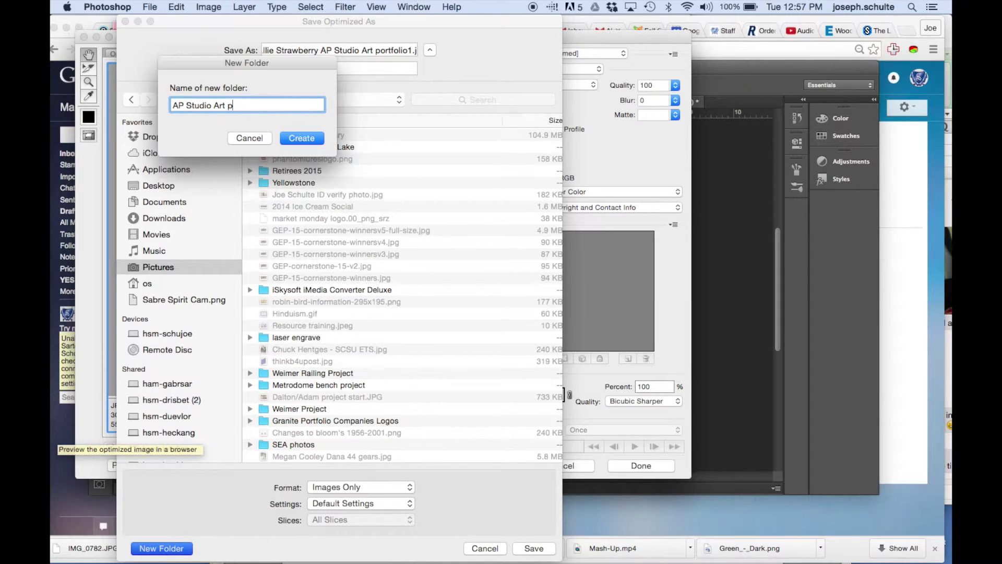
text(ortfolio)
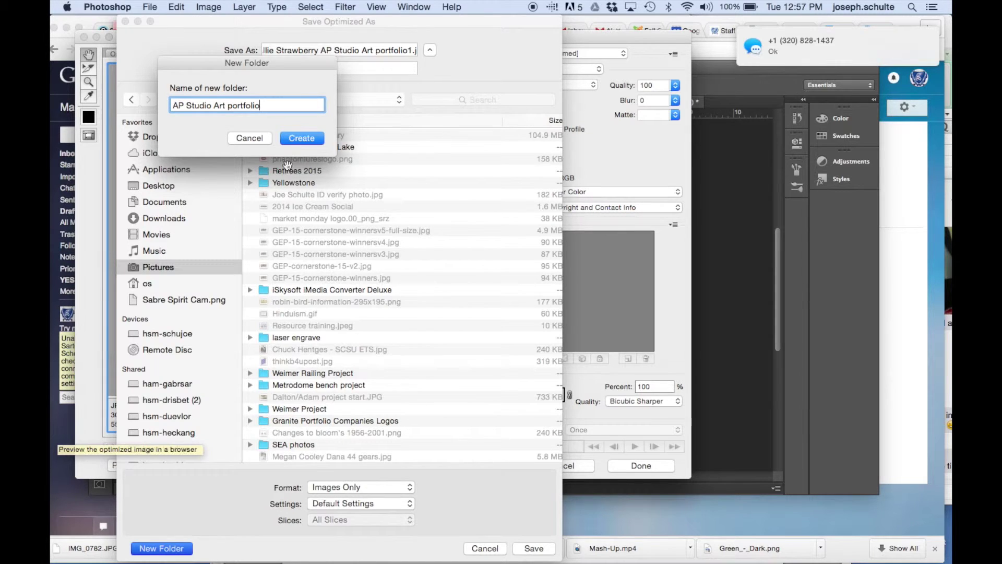
click(299, 137)
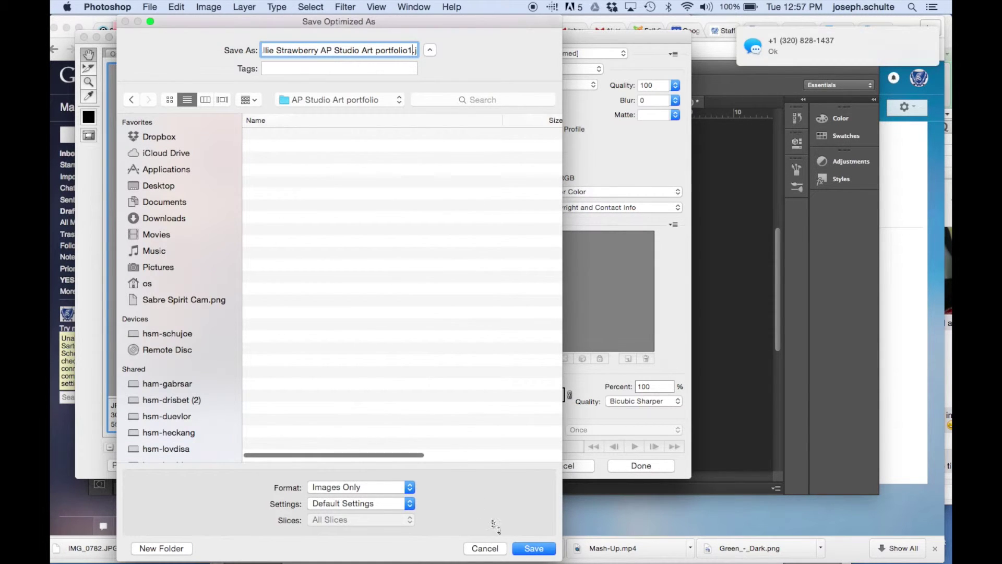
click(533, 549)
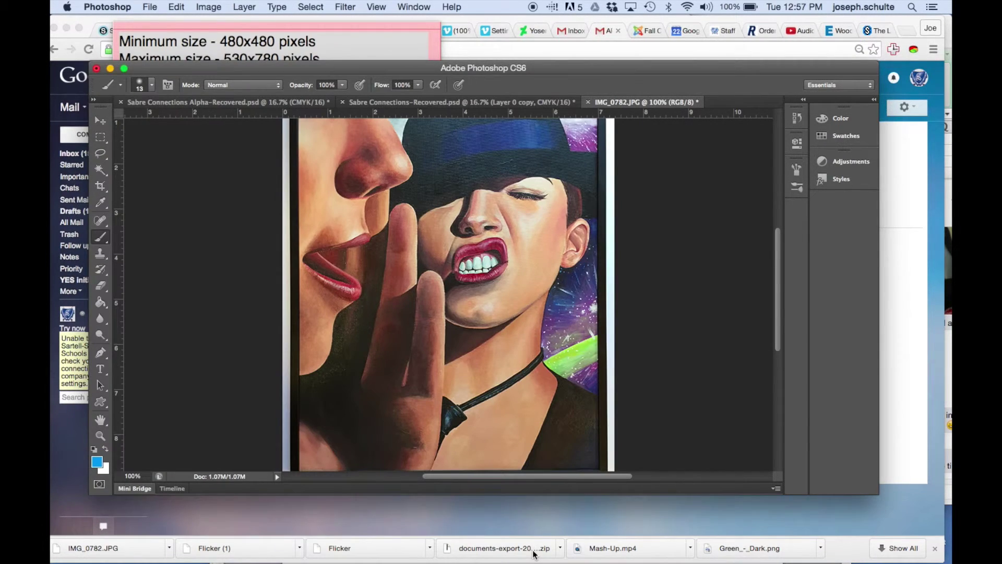
mouse_move(52, 554)
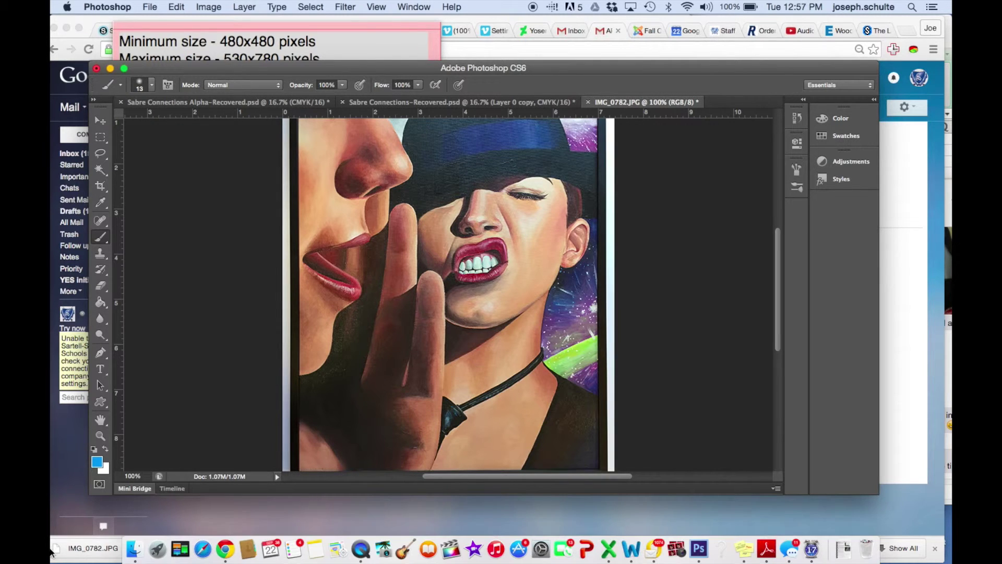
click(132, 551)
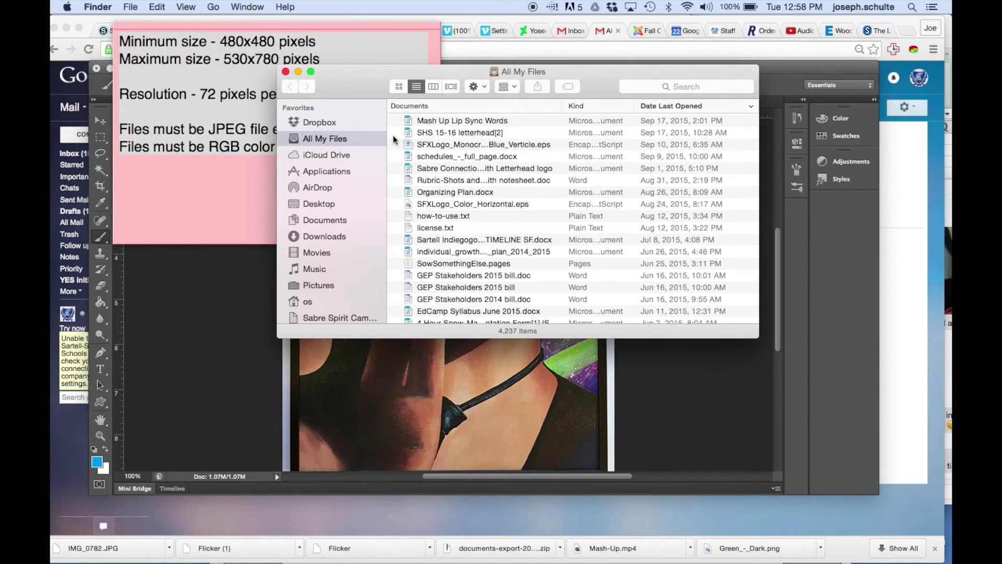
- Open Pictures > AP Studio Art portfolio in Finder and check the saved 309 KB JPEG
click(319, 285)
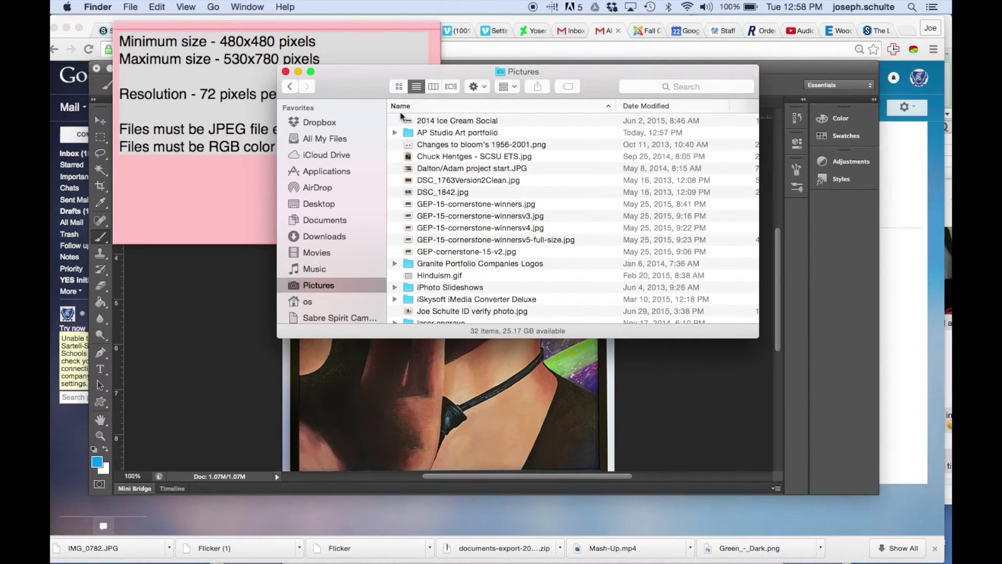
double_click(428, 130)
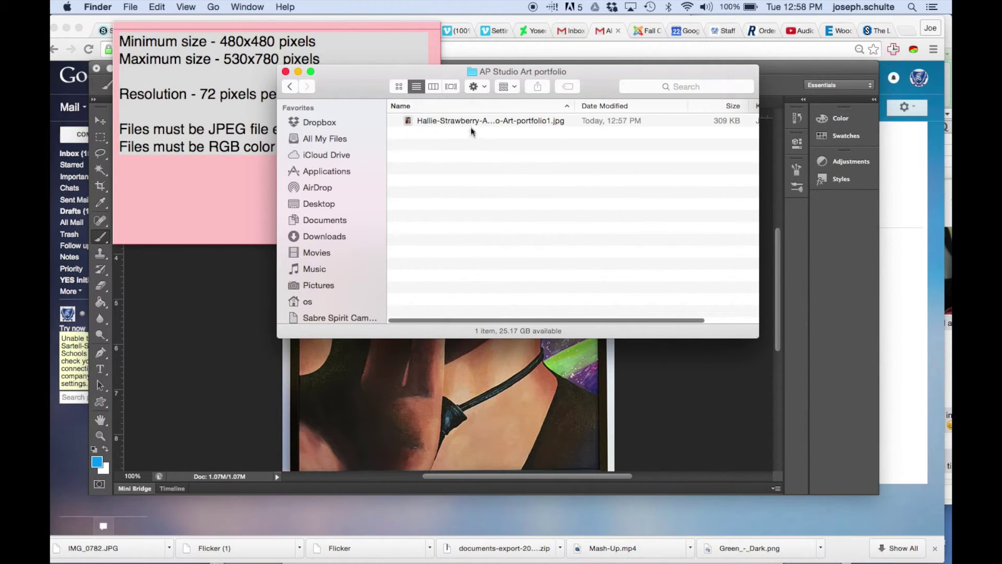
click(468, 120)
key(Return)
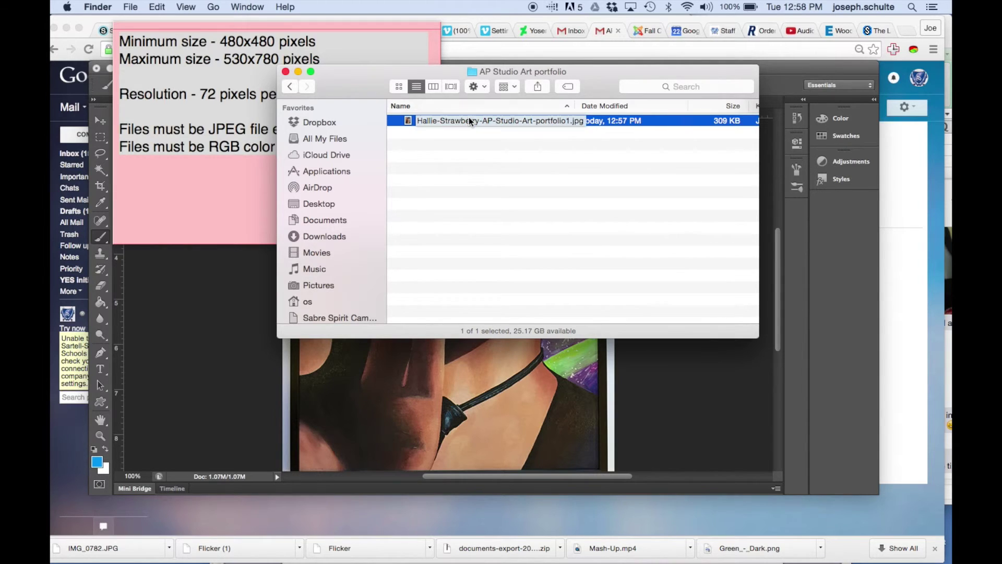
key(Return)
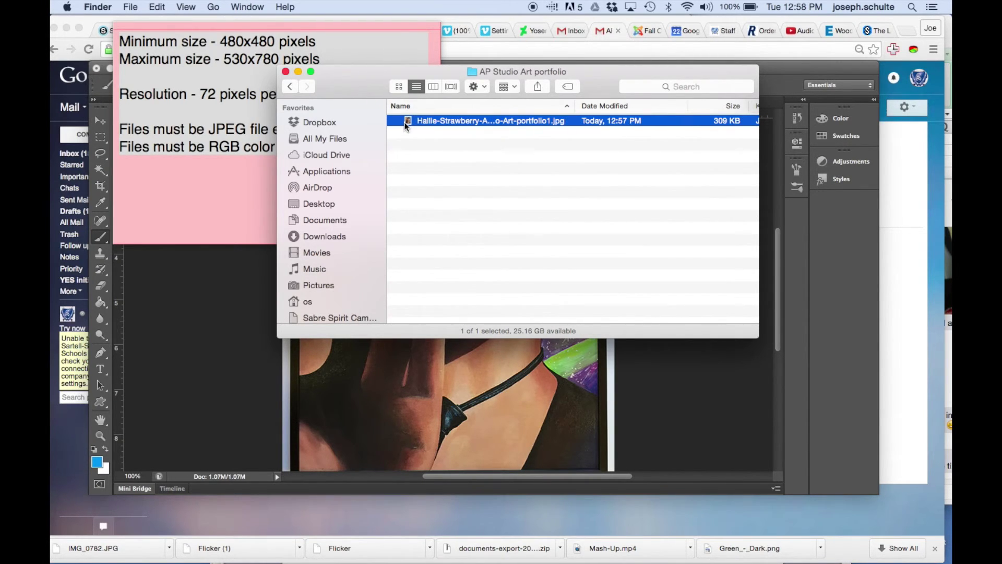